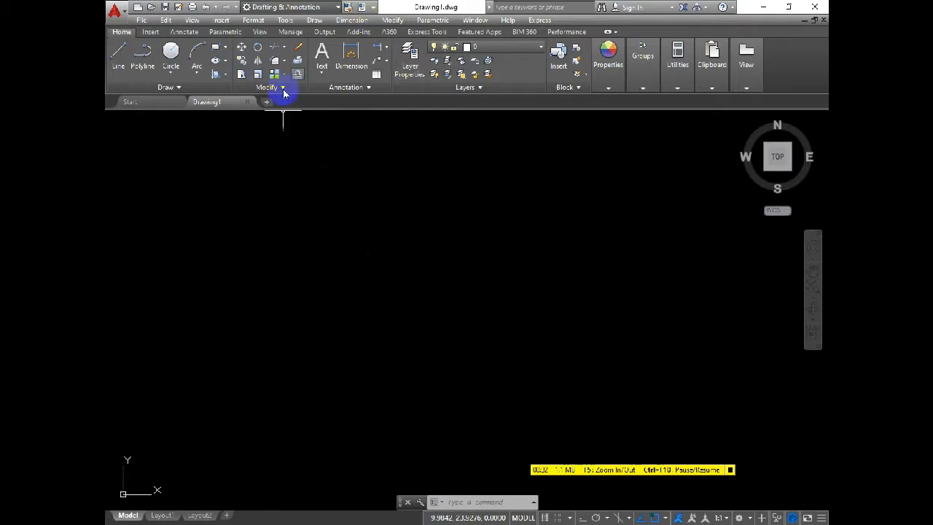
click(335, 8)
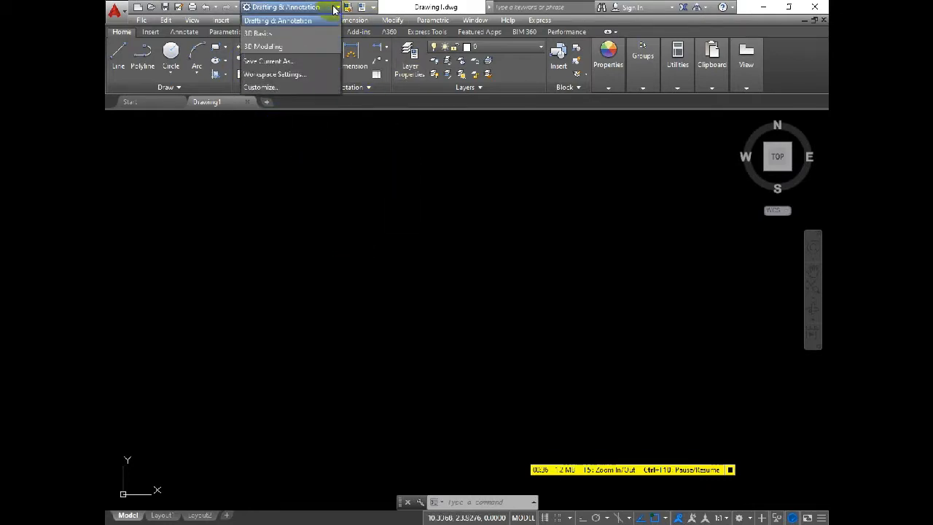
click(335, 8)
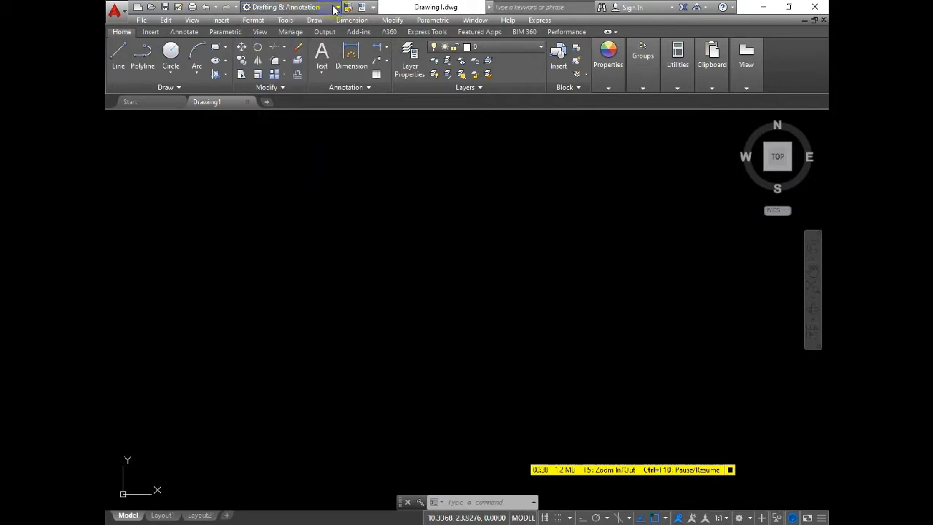
Remove the Workspace switcher from the Quick Access Toolbar and restore it there.
click(372, 8)
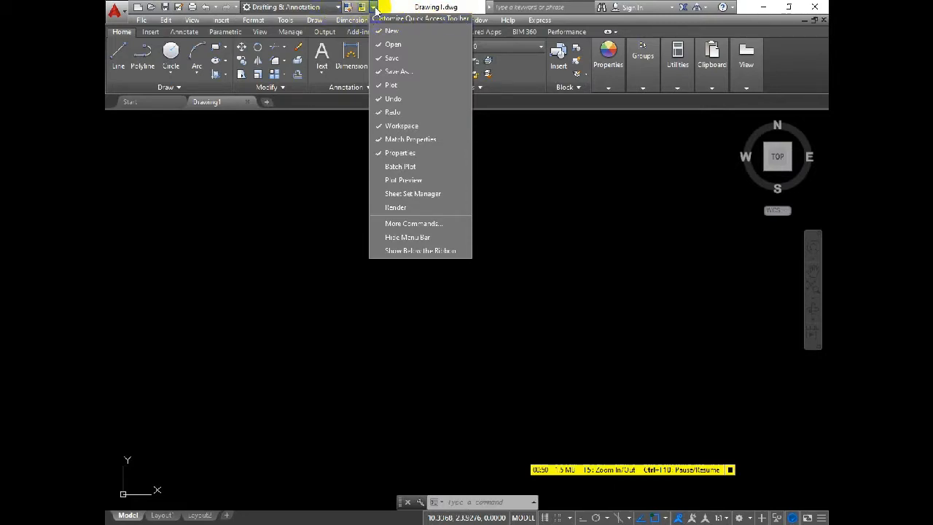
click(387, 127)
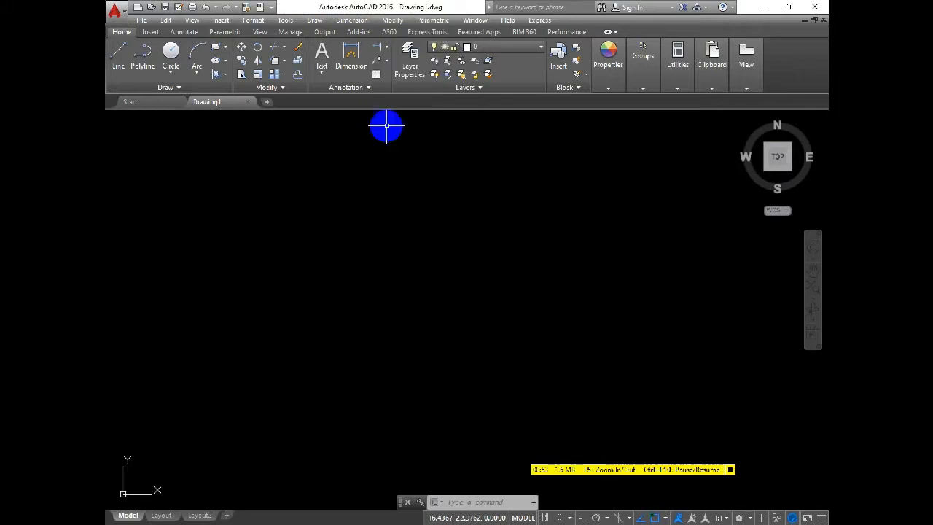
click(272, 7)
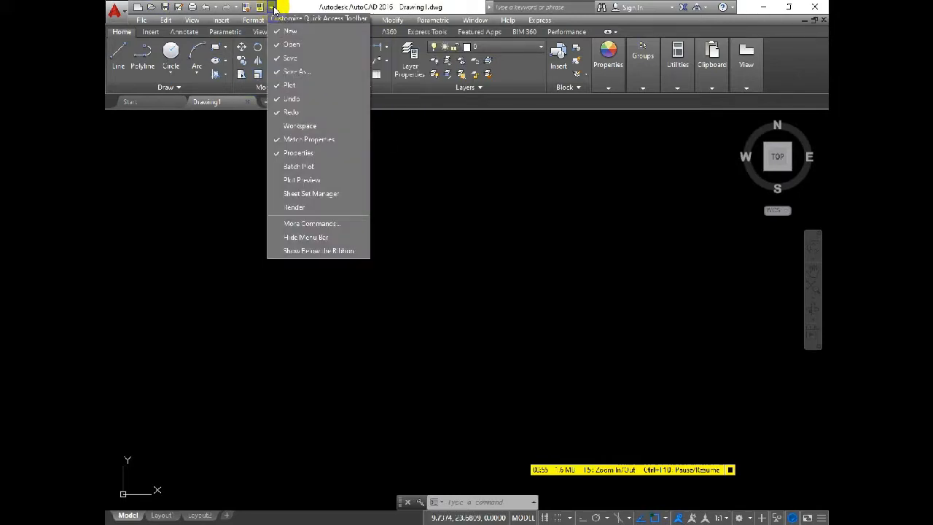
click(289, 128)
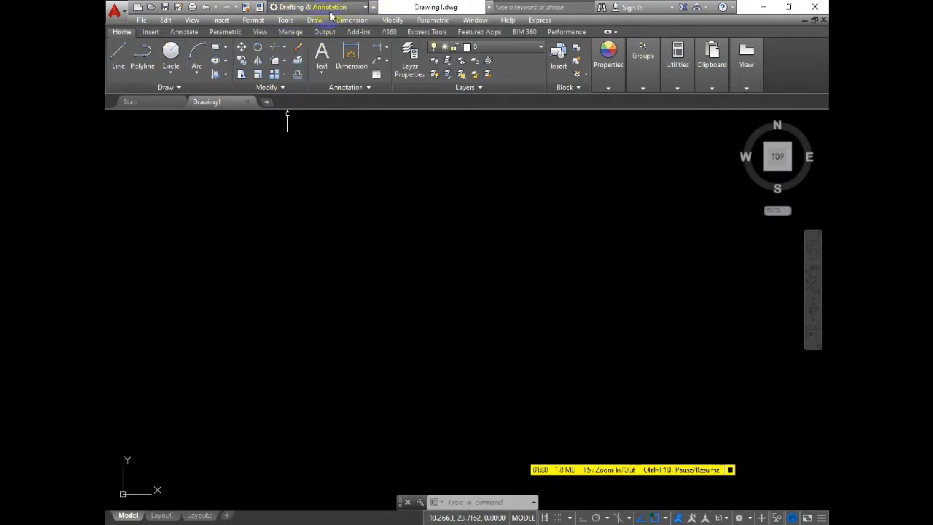
Switch the workspace to 3D Basics and from there to 3D Modeling.
click(358, 8)
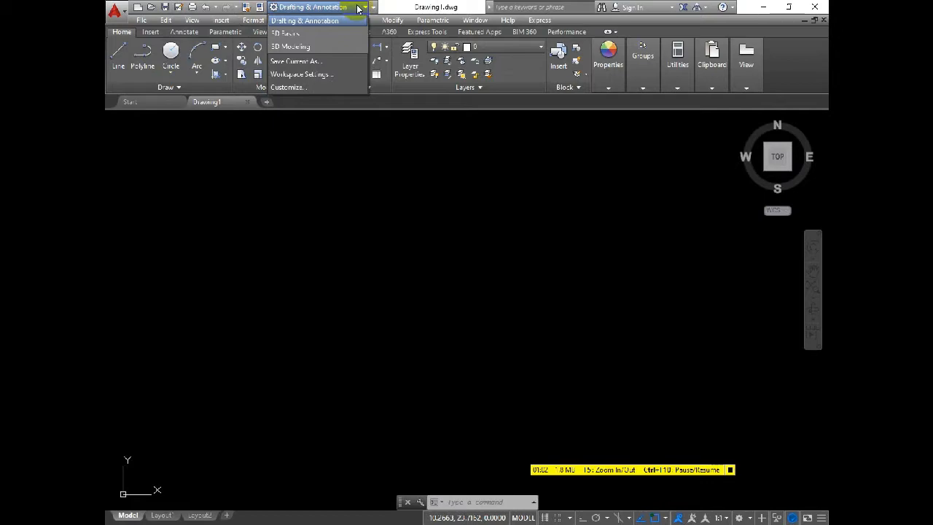
click(303, 36)
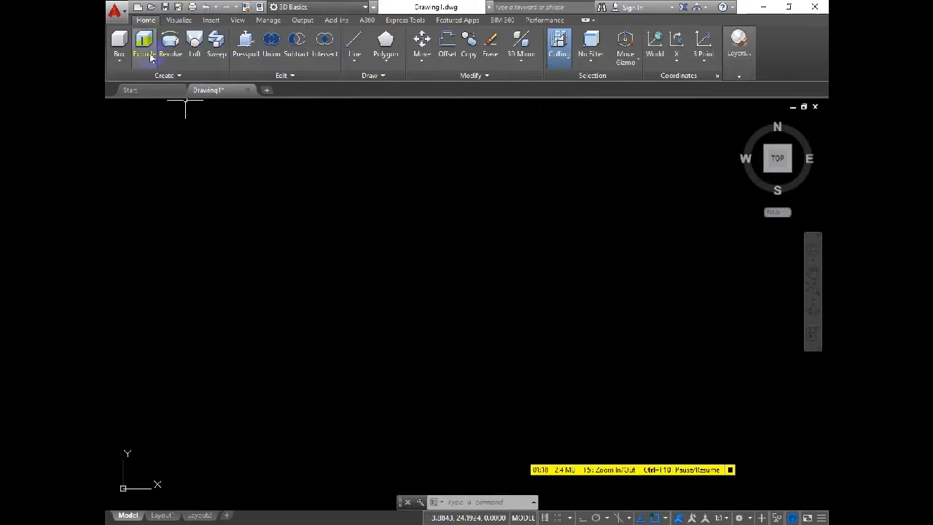
click(367, 6)
click(296, 49)
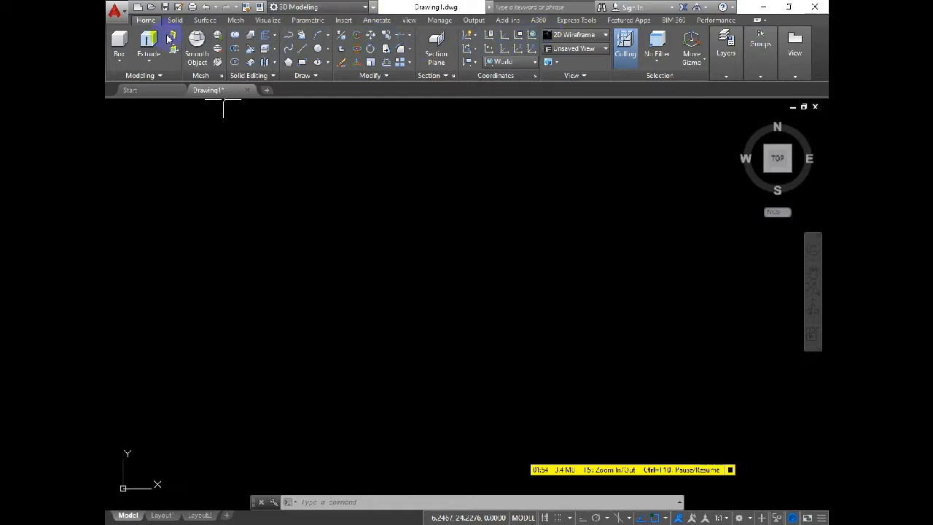
Set the viewport of the empty drawing to the SE Isometric view.
click(602, 36)
click(602, 36)
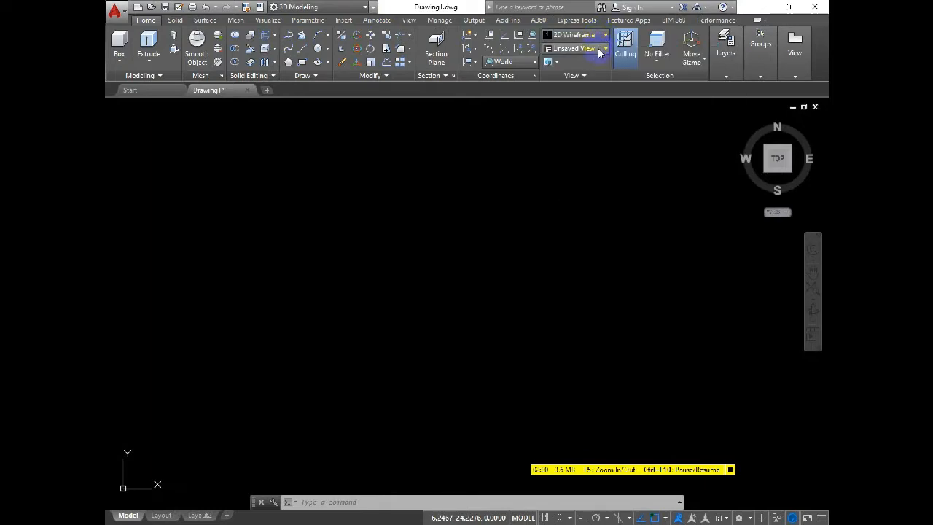
click(601, 51)
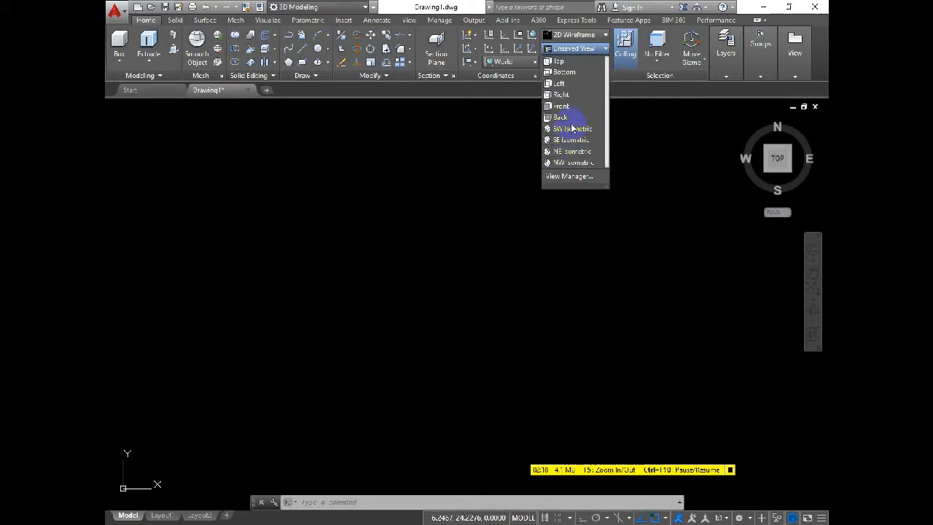
click(571, 139)
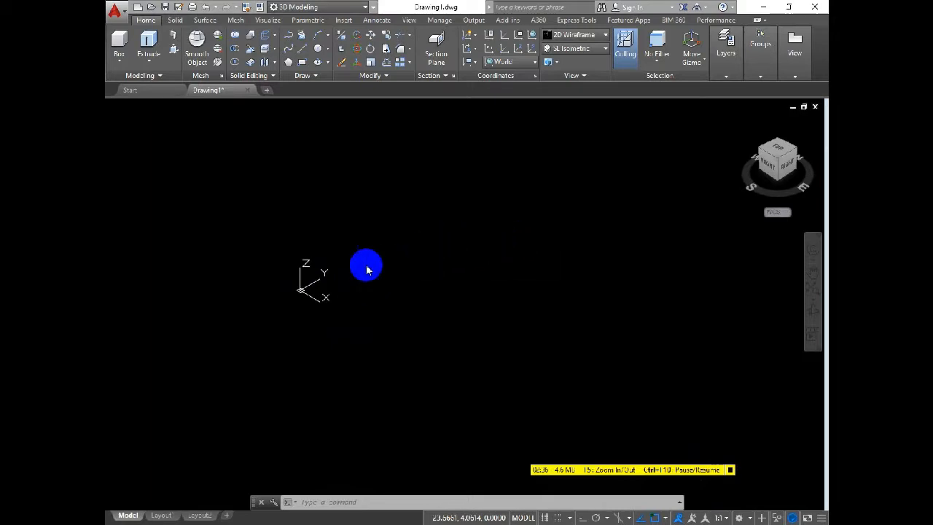
scroll(224, 312, down, 3)
scroll(262, 278, up, 4)
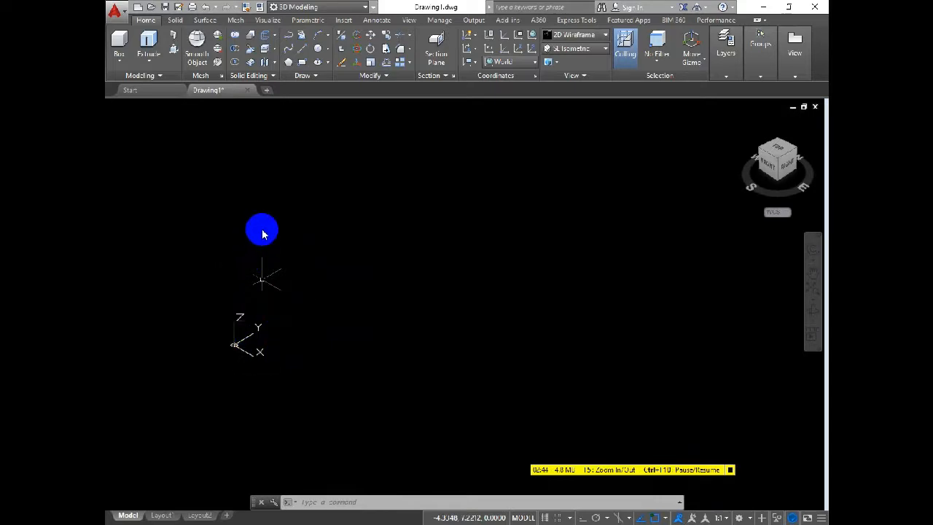
Change the viewport's visual style to Realistic.
click(591, 39)
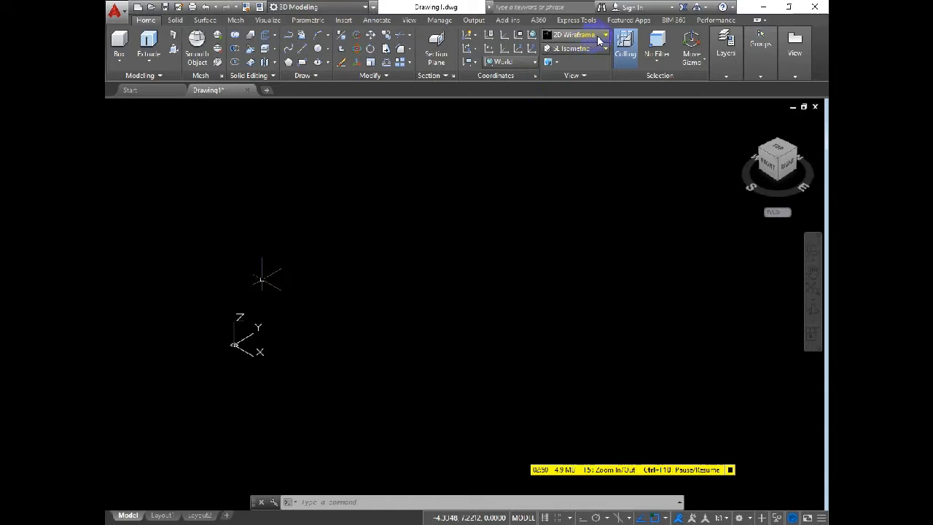
click(603, 37)
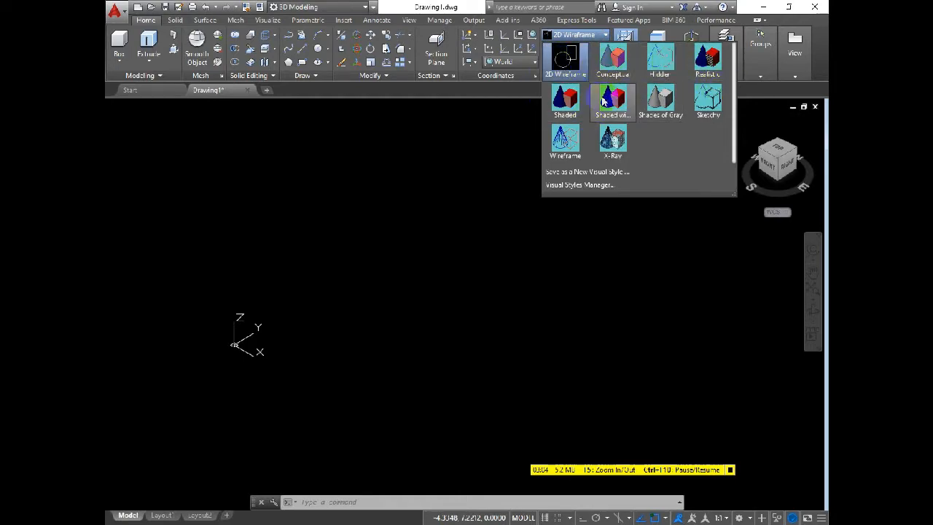
click(708, 67)
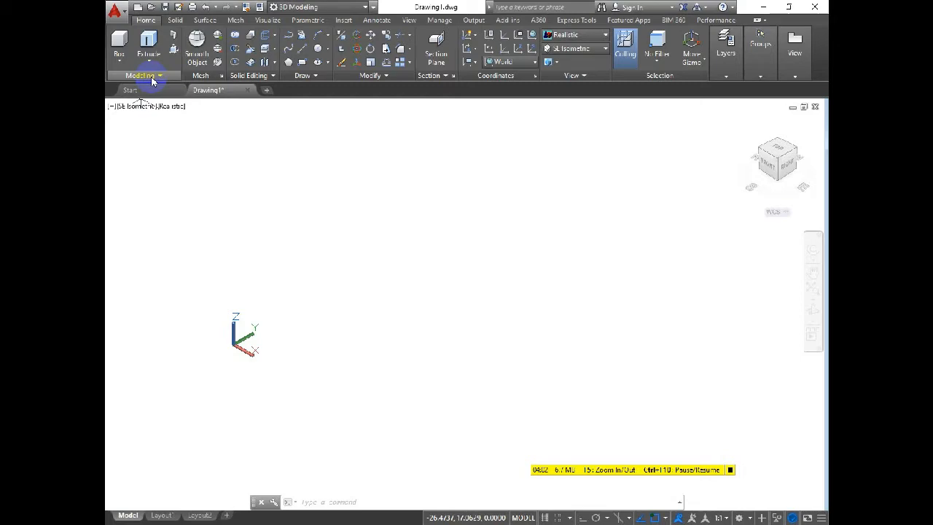
Draw a solid box about 5.6 units high in the open area beside the coordinate system origin.
click(118, 64)
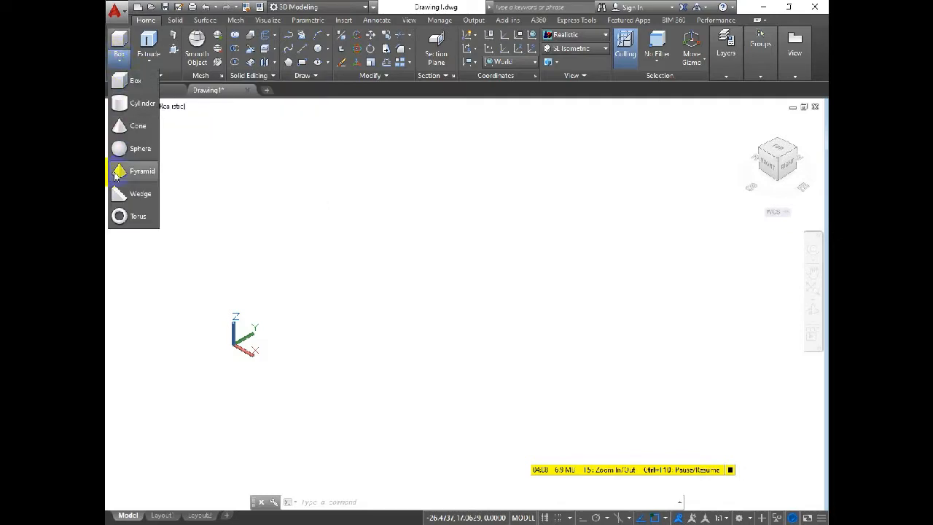
click(131, 82)
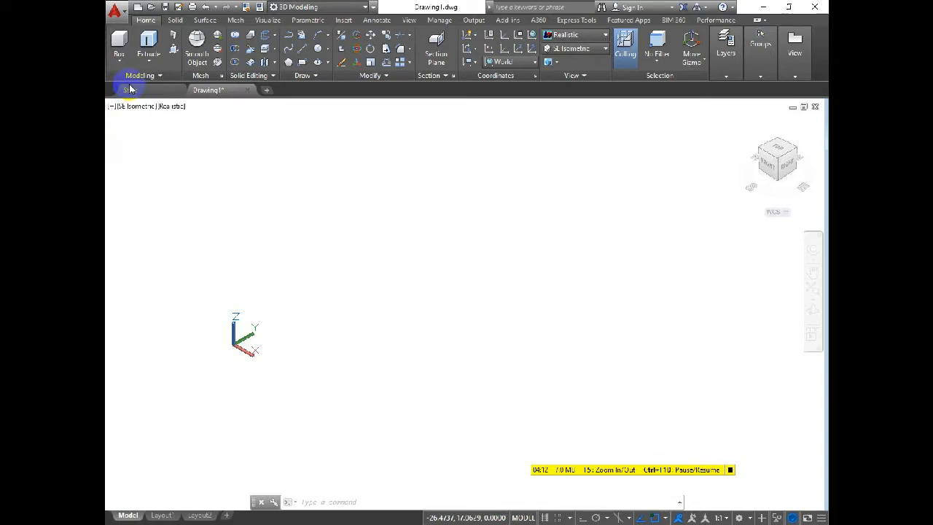
click(400, 350)
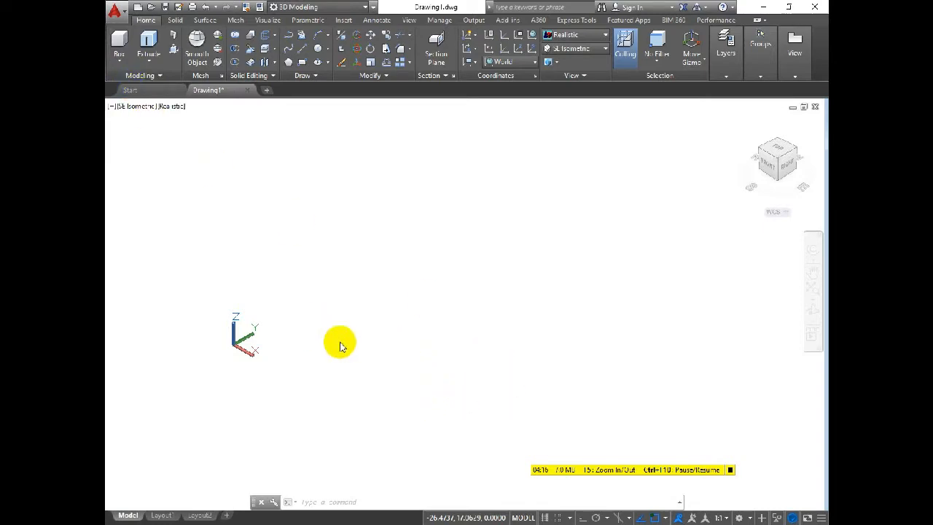
click(400, 347)
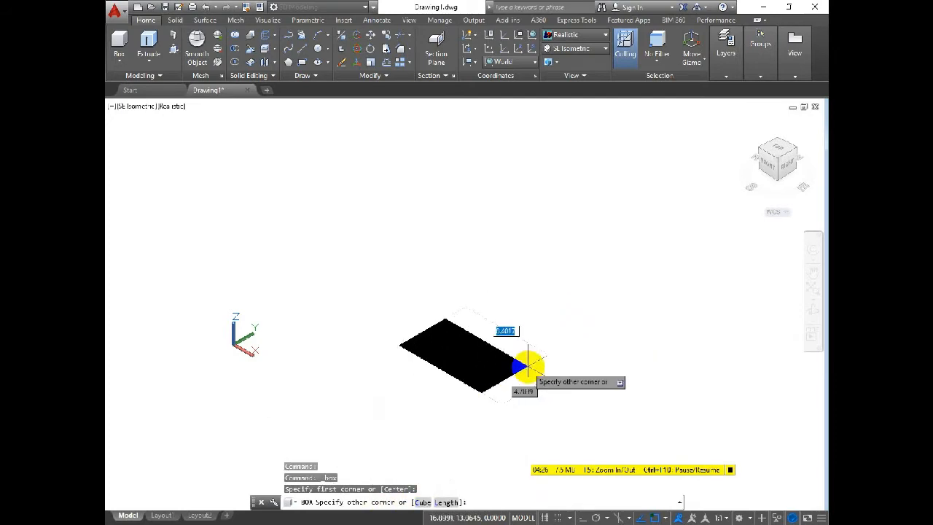
click(553, 356)
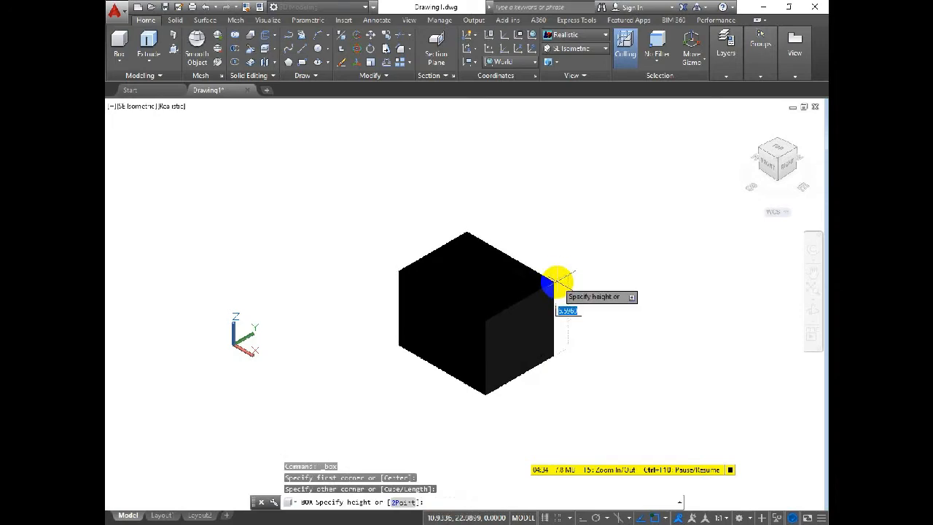
click(557, 279)
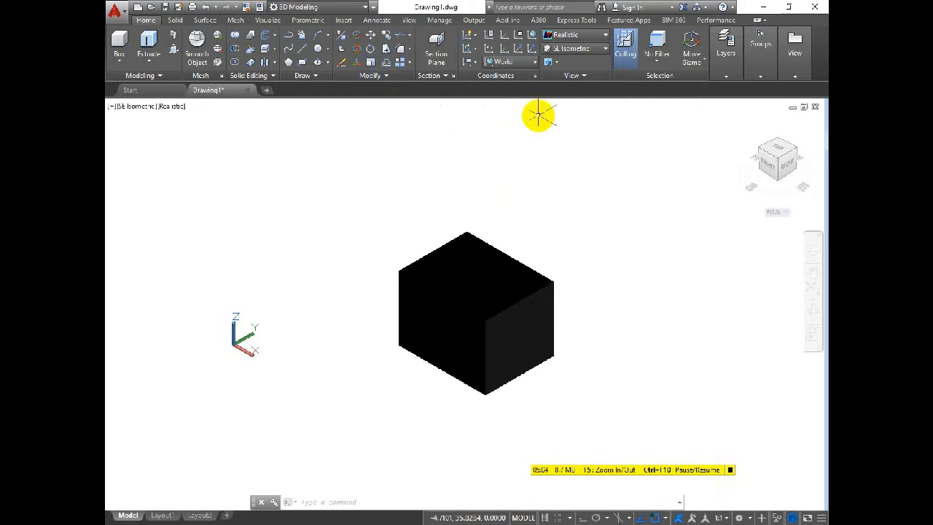
Create a new layer with the default name Layer1 and assign it the green index color 80.
click(725, 76)
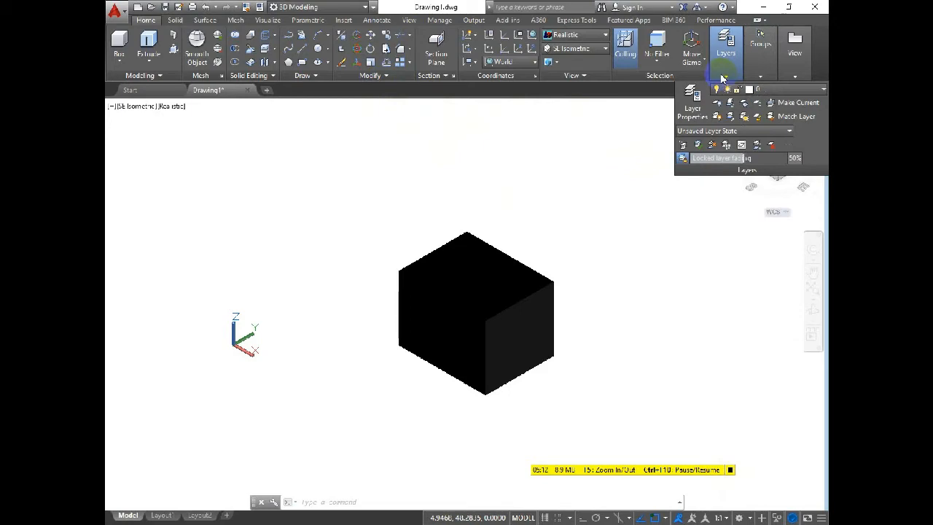
click(782, 90)
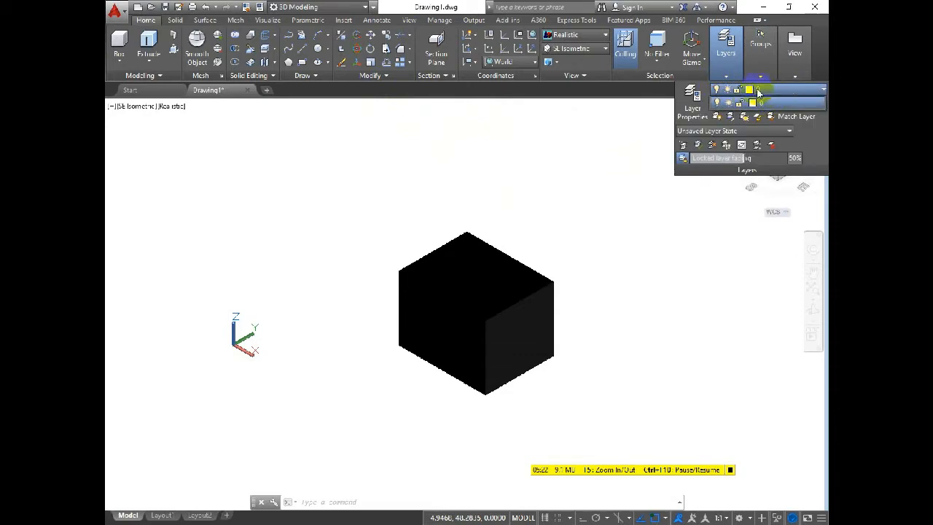
click(693, 106)
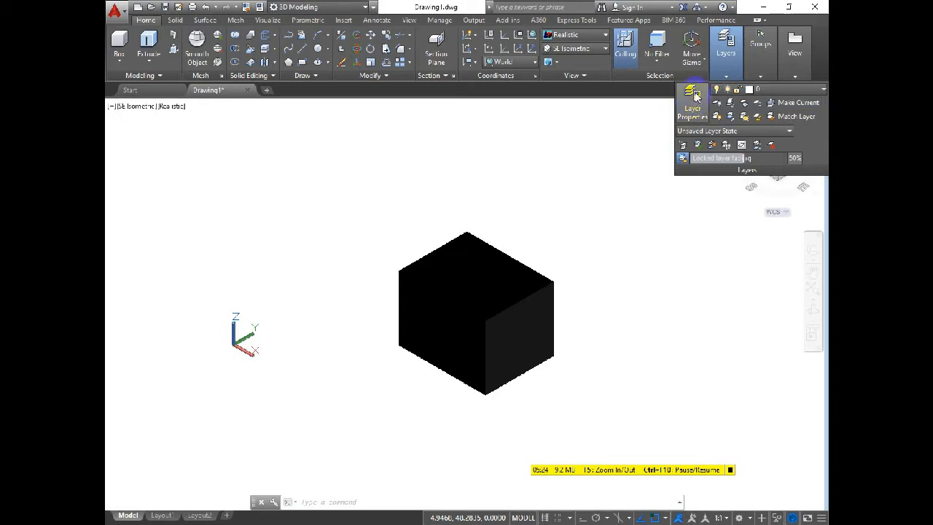
click(693, 104)
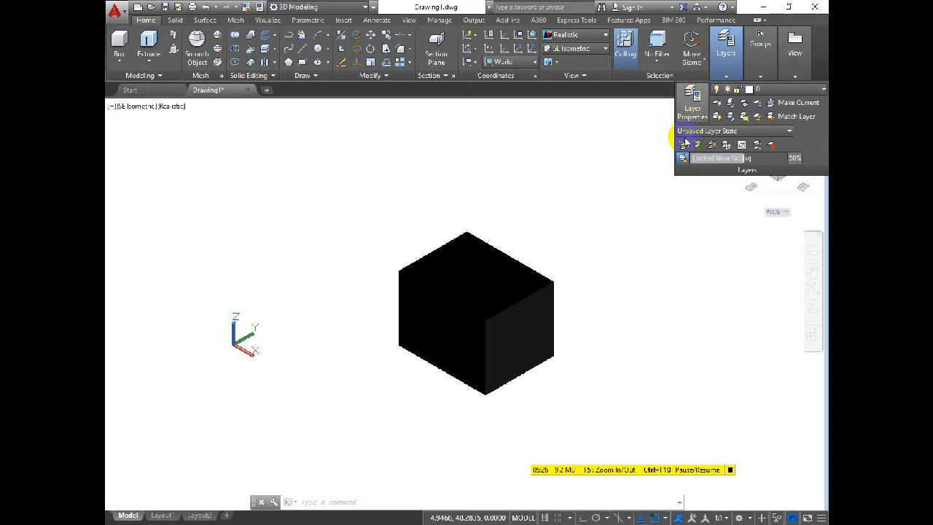
click(685, 113)
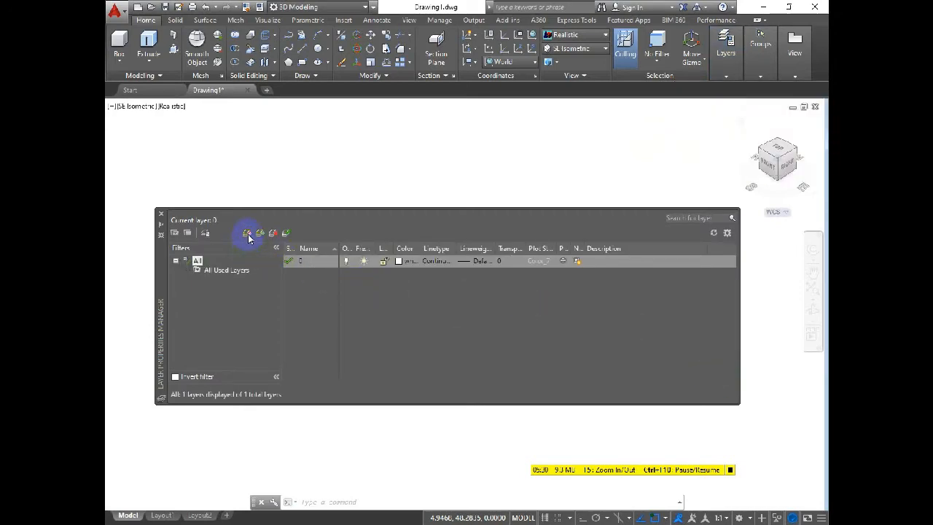
click(247, 234)
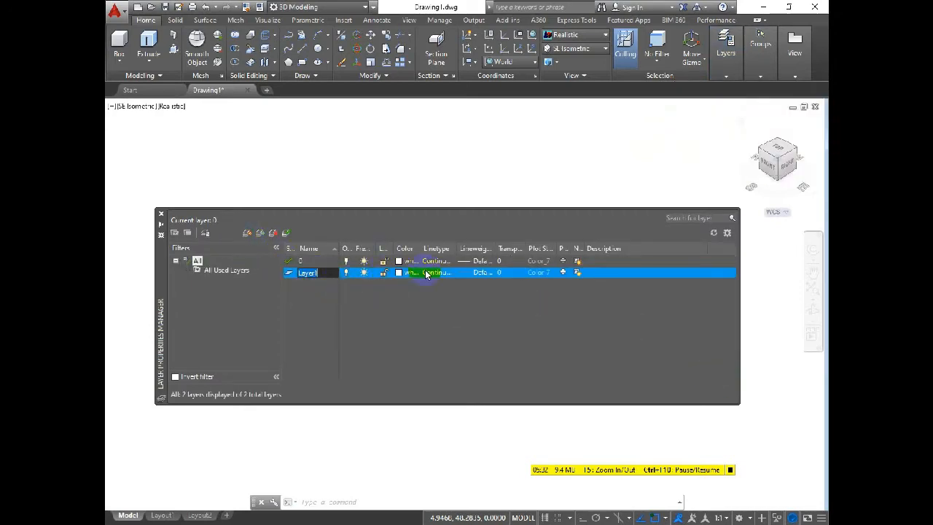
click(398, 276)
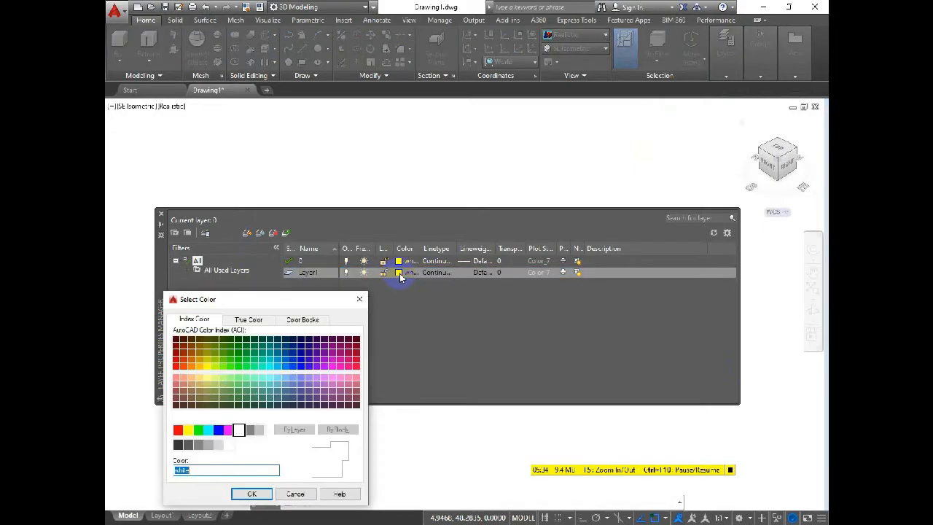
click(231, 368)
click(252, 494)
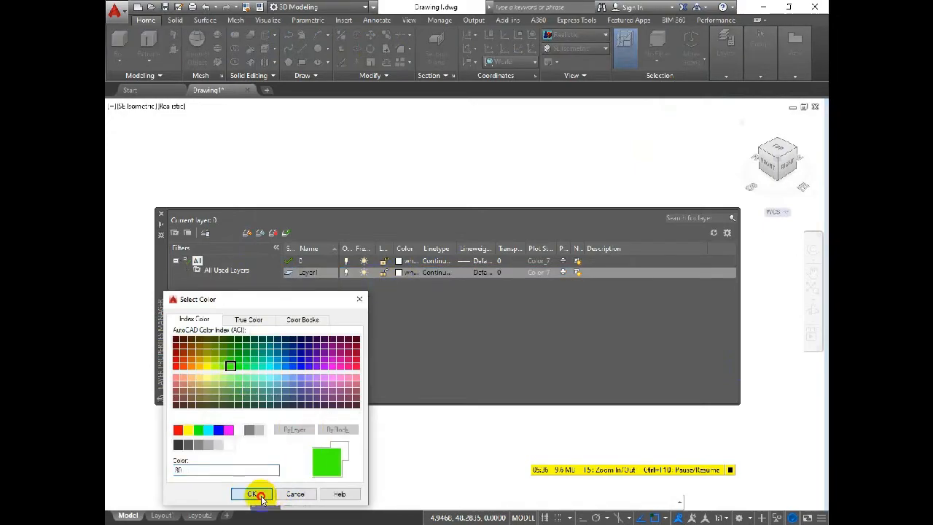
click(161, 213)
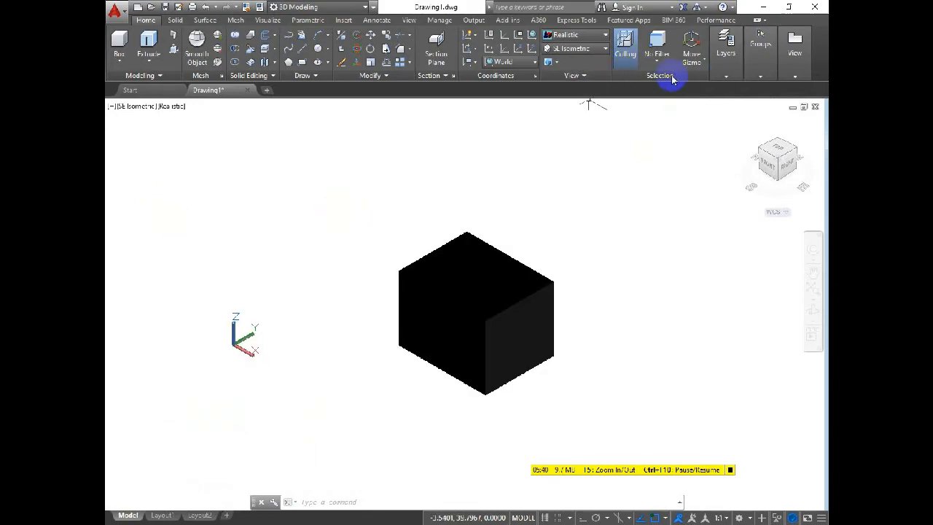
Make Layer1 the current layer.
click(720, 67)
click(784, 92)
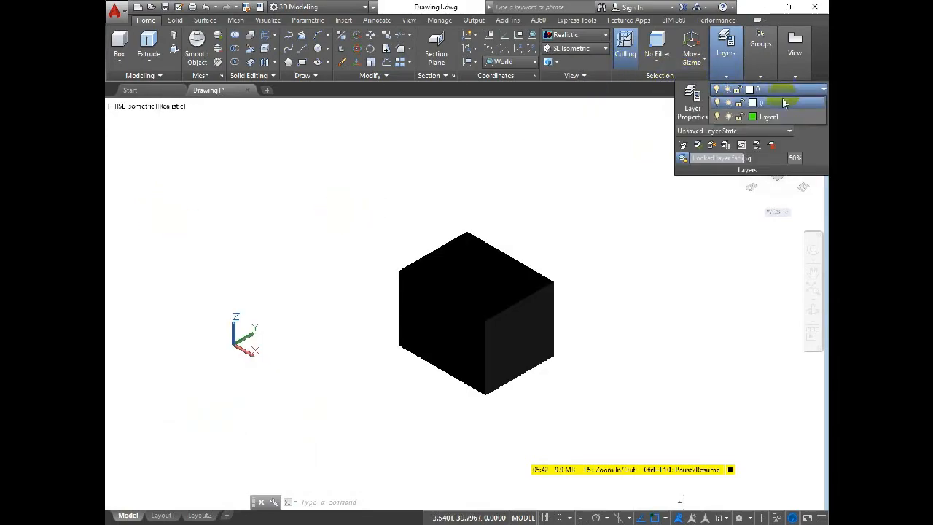
click(778, 116)
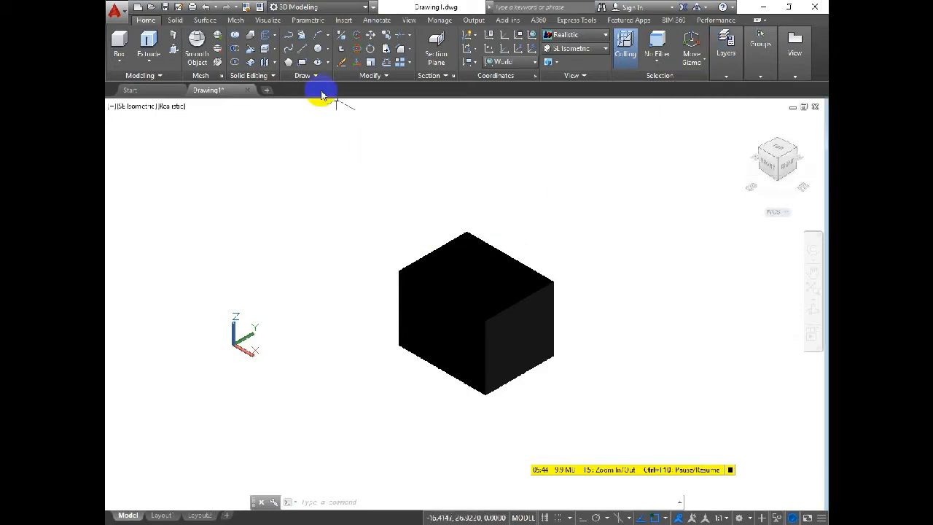
Draw a solid box with the Cube option and a 30-unit side length beside the black box, with Ortho mode on.
click(119, 58)
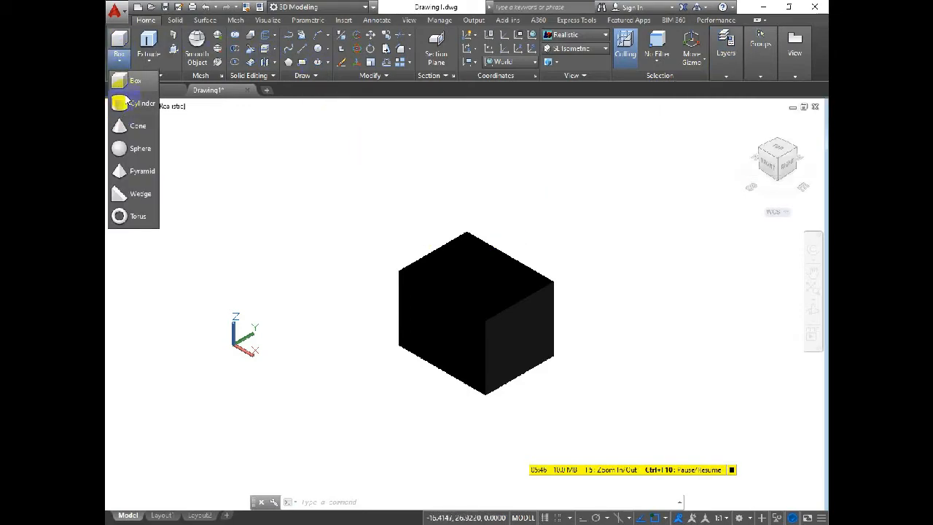
click(130, 82)
scroll(569, 371, down, 5)
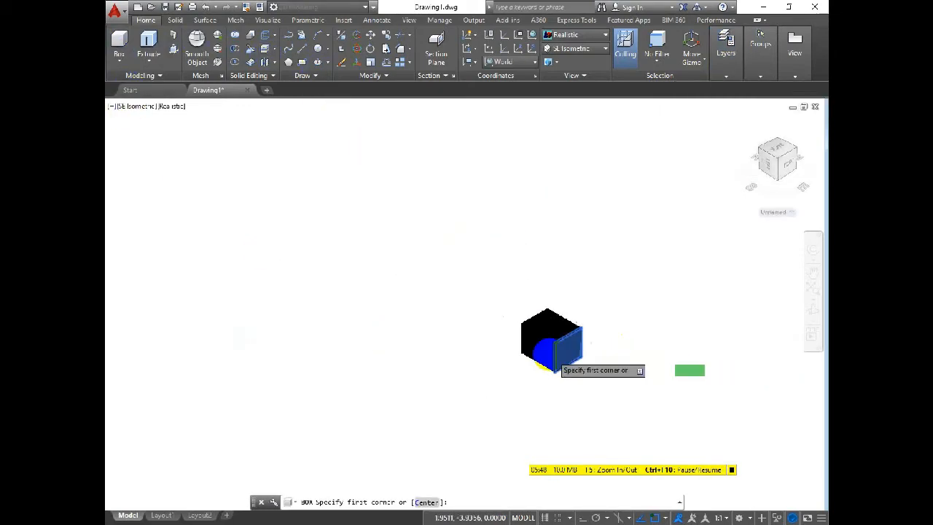
scroll(646, 387, up, 5)
click(499, 312)
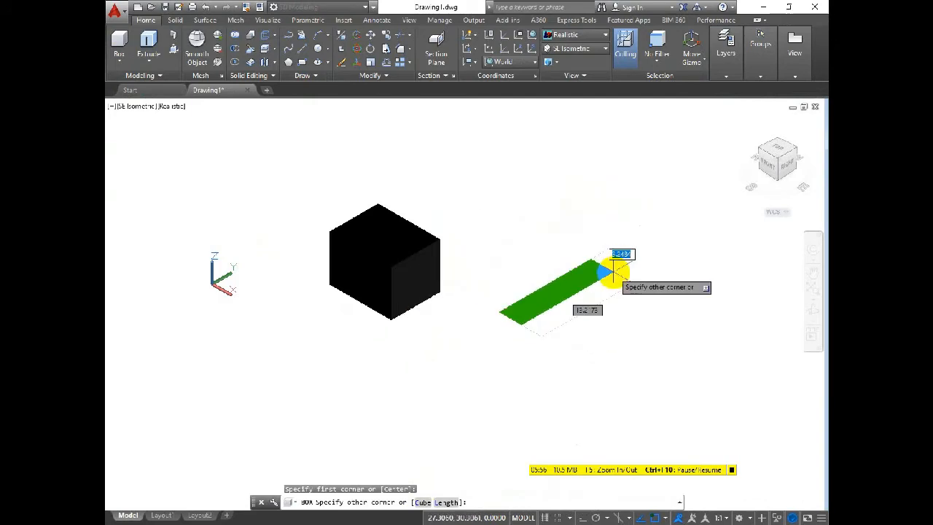
click(424, 503)
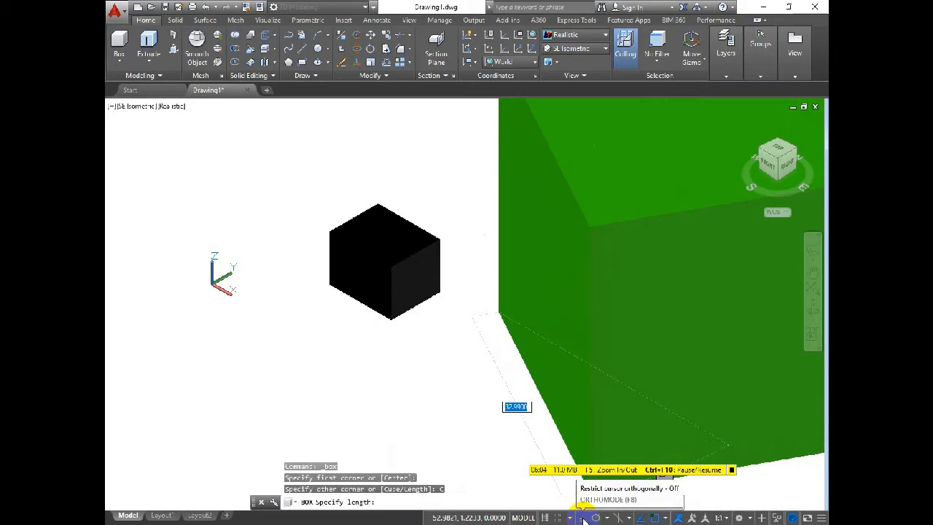
click(582, 518)
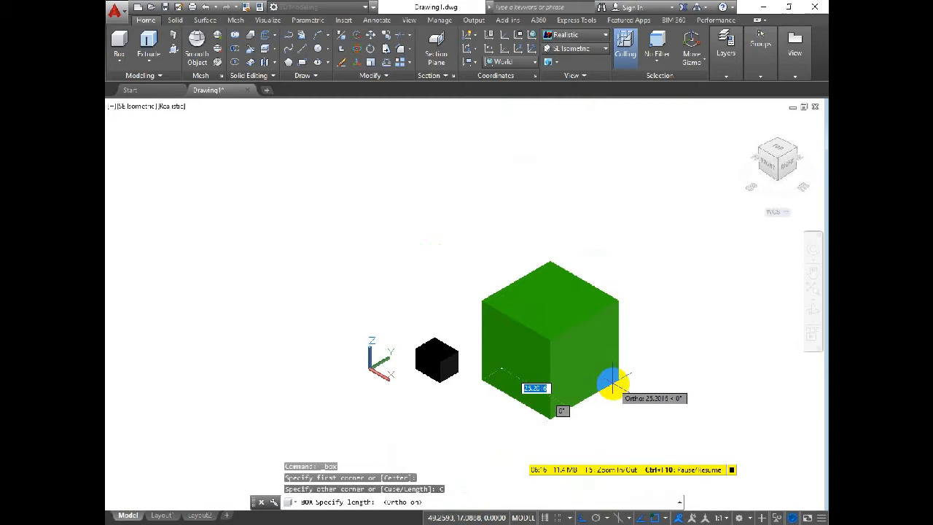
text(30)
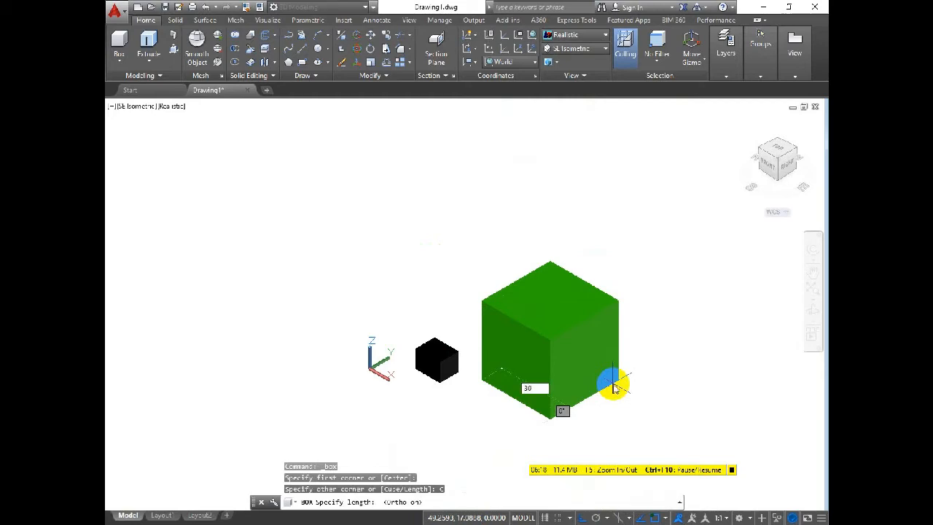
key(Return)
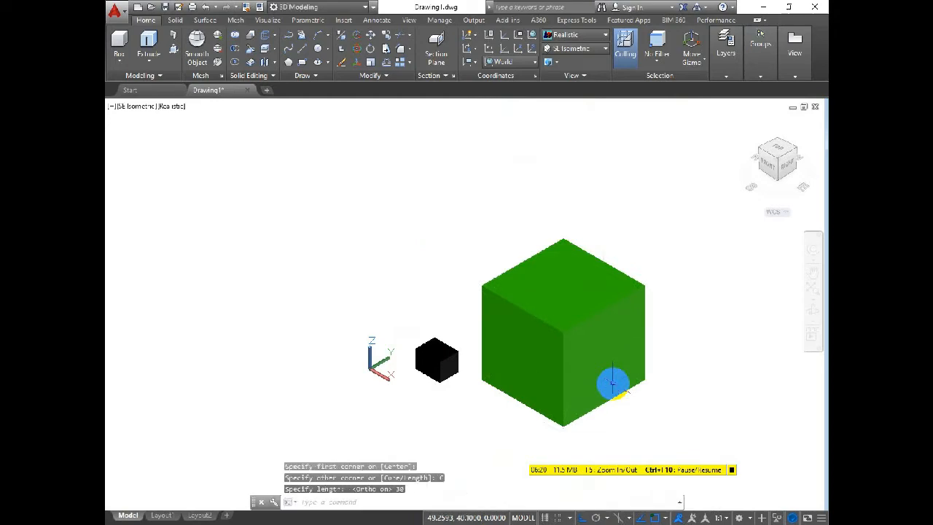
Draw a solid box beside the green cube using the Length option, with length 30, width 20 and height 50.
scroll(429, 279, down, 6)
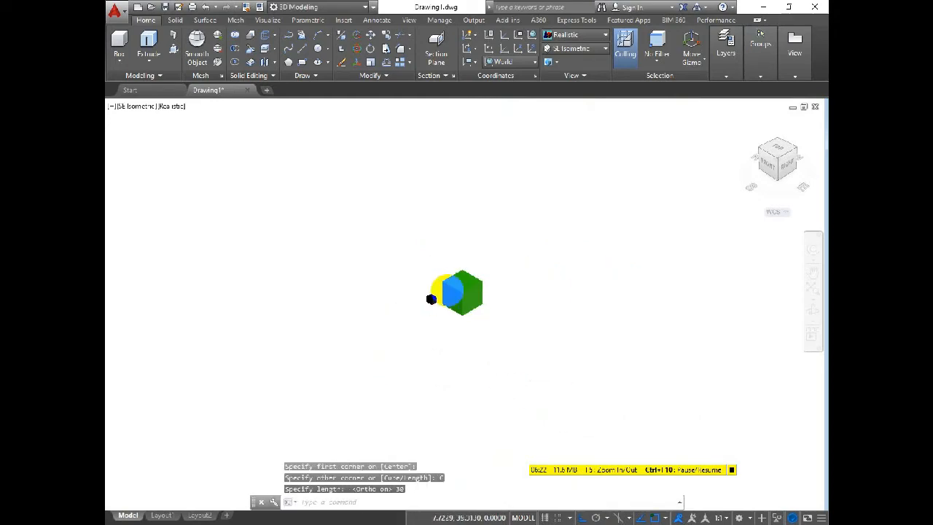
scroll(429, 280, up, 2)
click(120, 62)
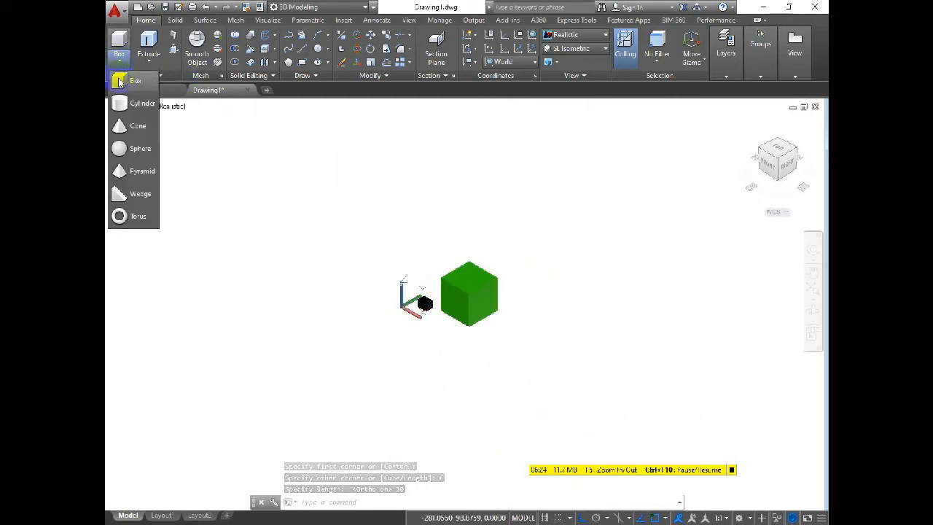
click(120, 82)
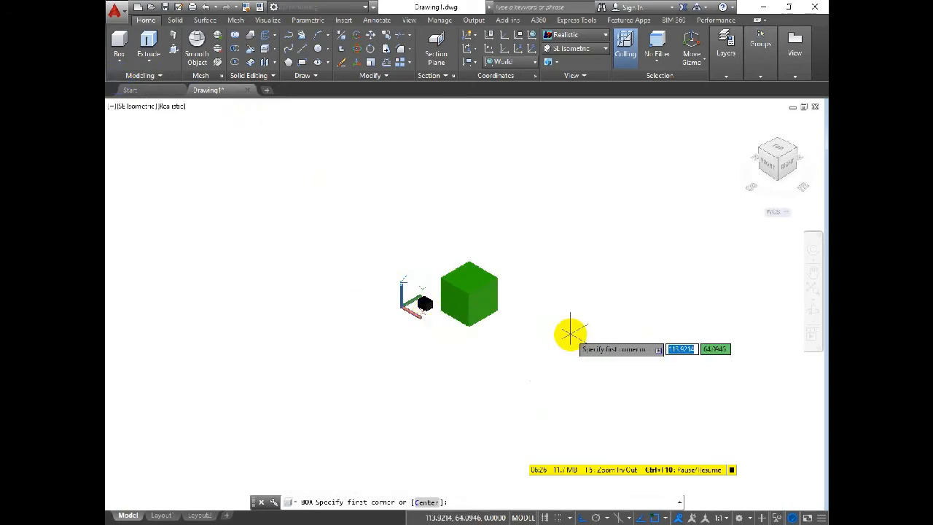
click(534, 313)
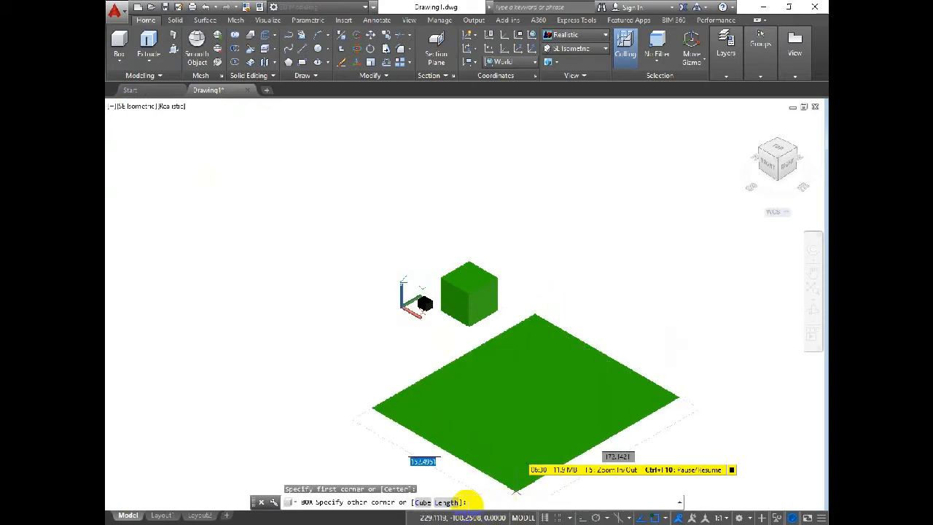
click(451, 503)
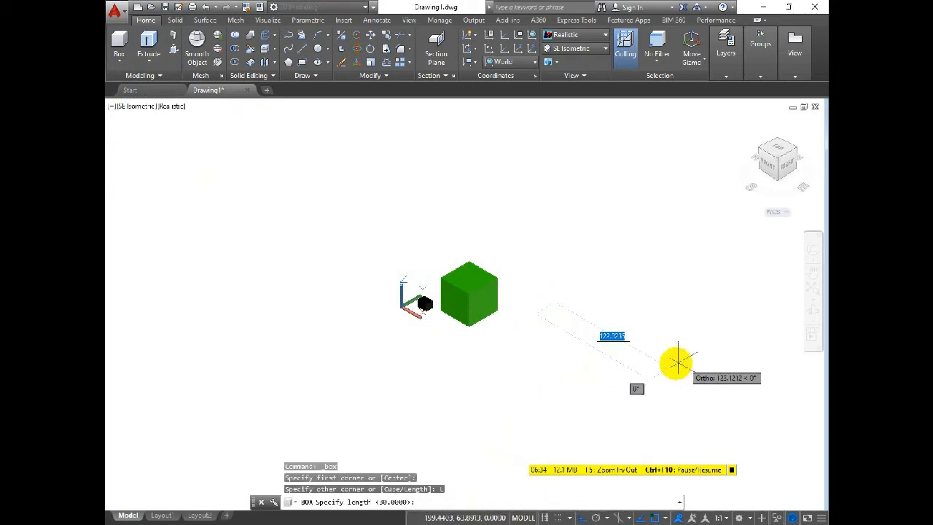
text(1.3)
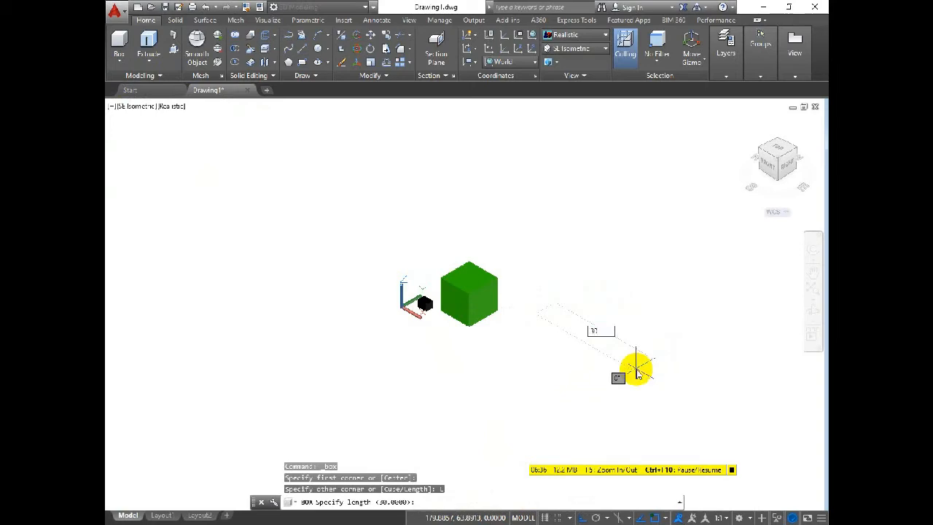
text(0)
key(Return)
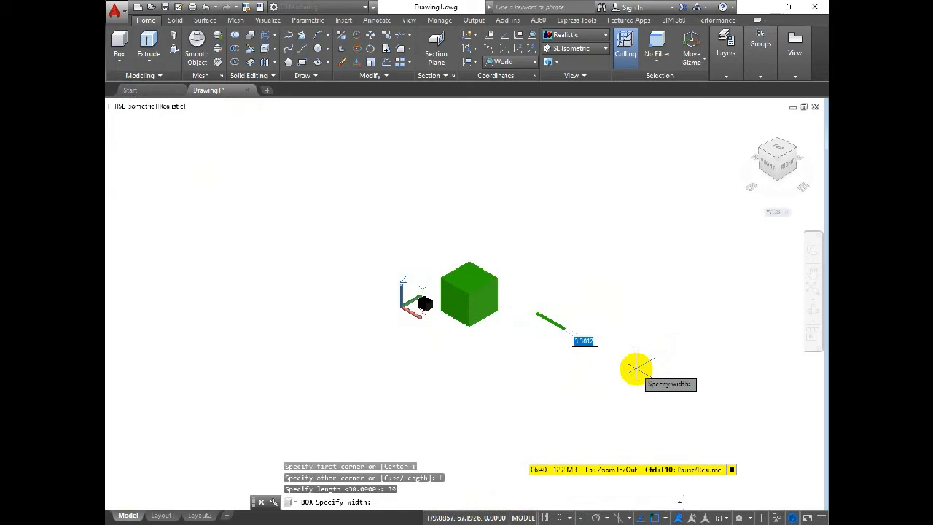
key(Return)
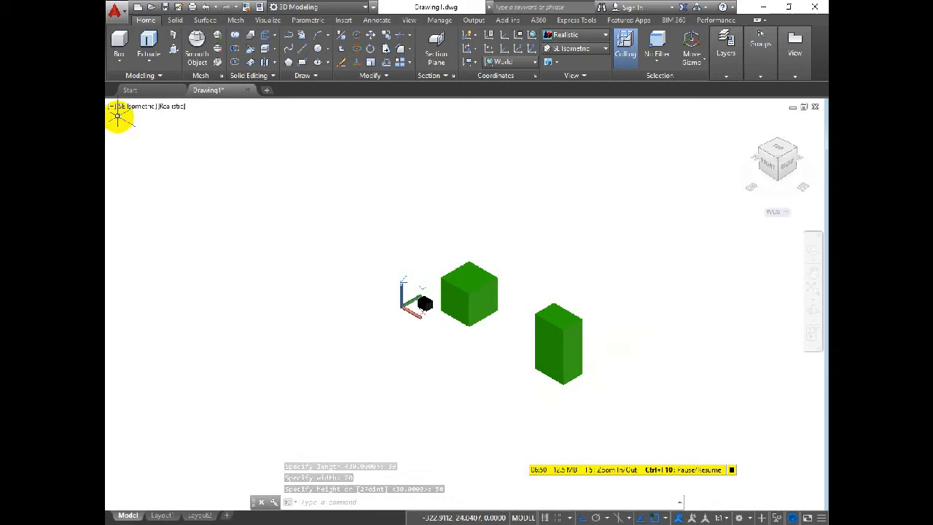
Draw a solid cylinder beside the tall green box with base radius 20 and height 50.
click(120, 61)
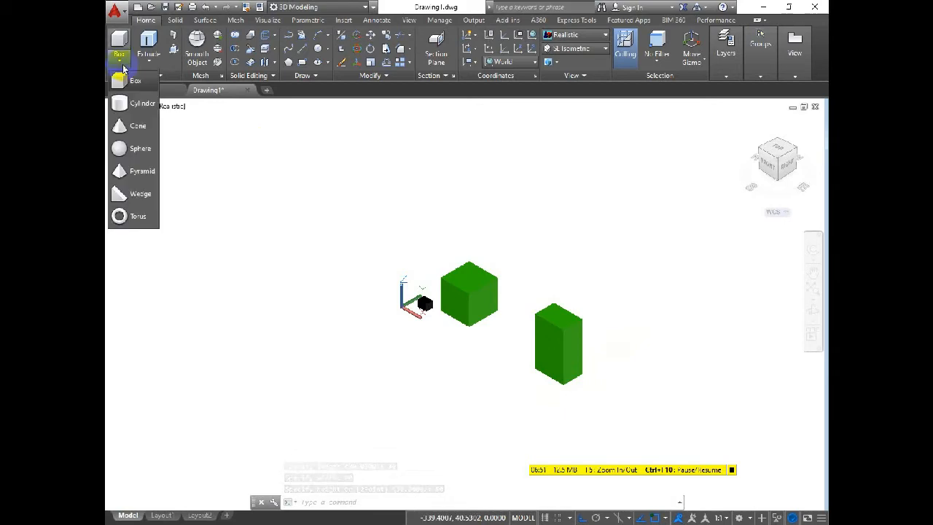
click(121, 104)
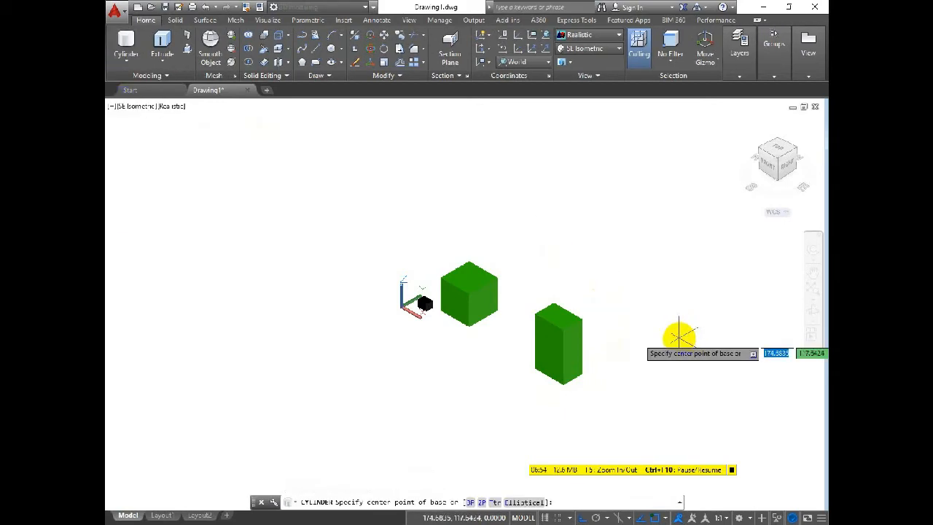
click(652, 384)
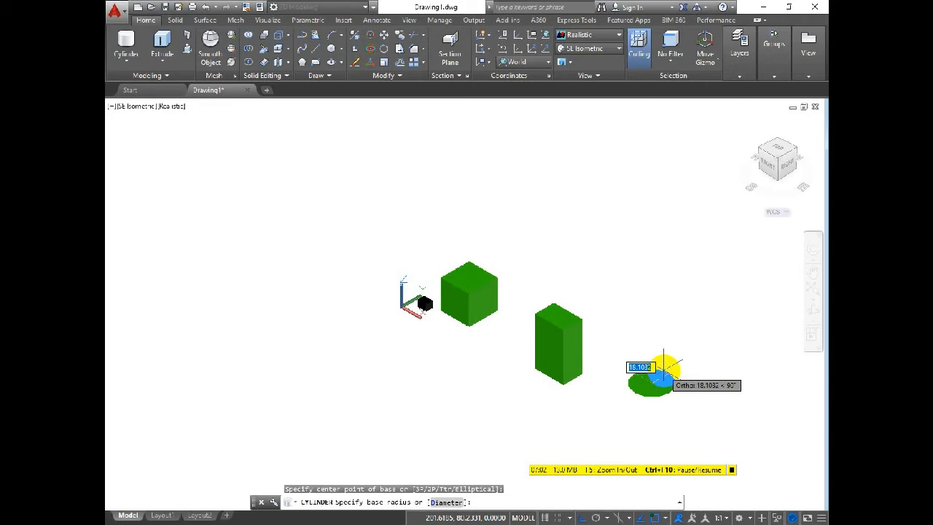
text(20)
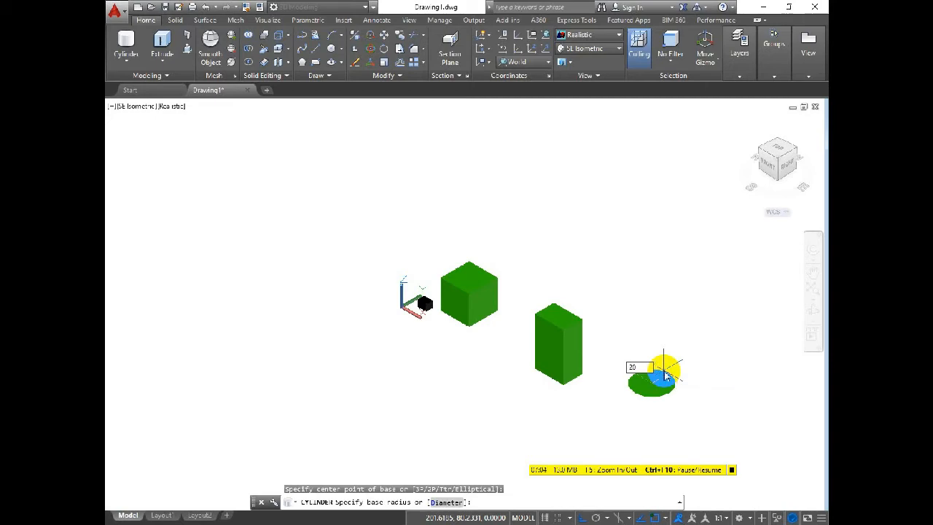
key(Return)
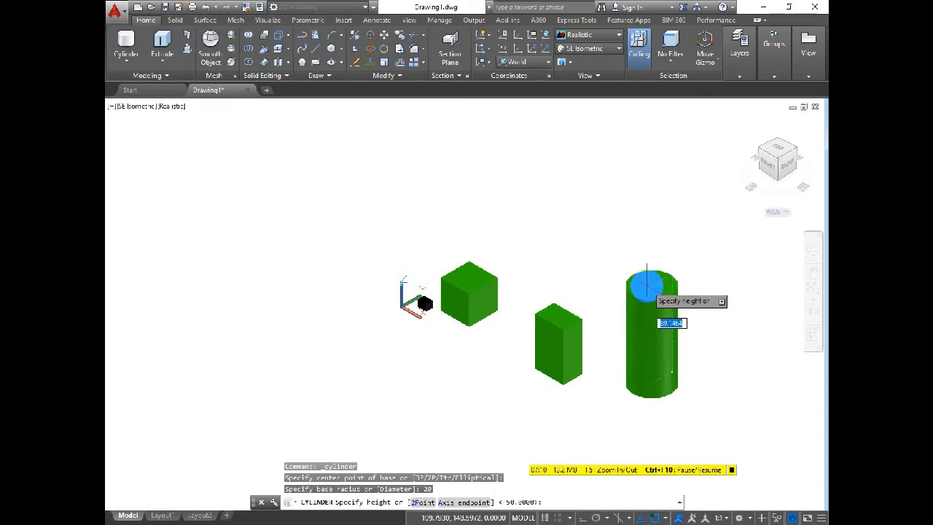
click(647, 289)
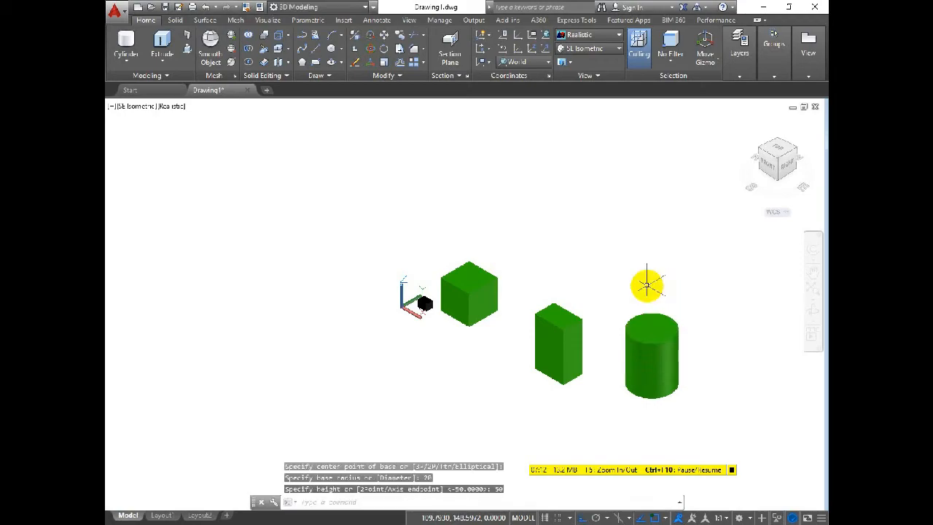
Draw a solid cone with base radius 20 and height 50 in the open area on the far side of the coordinate system origin.
click(126, 59)
click(117, 126)
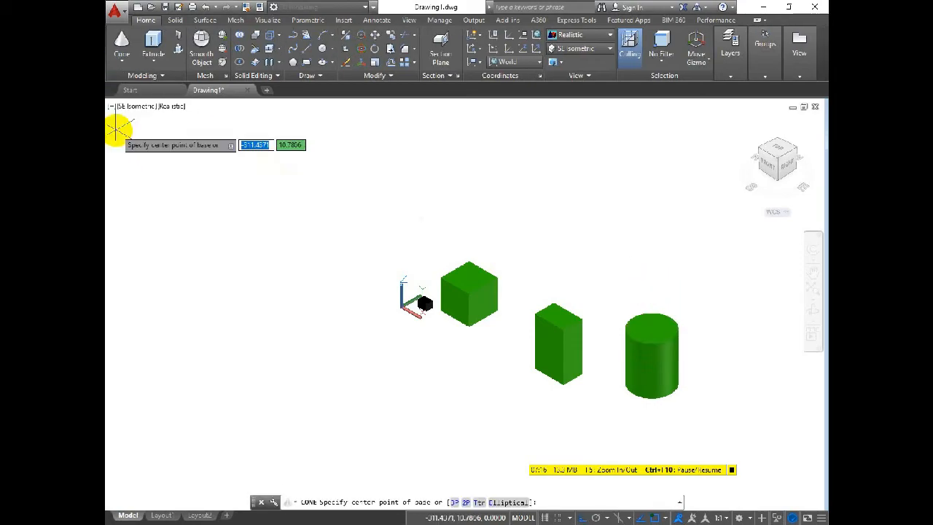
click(313, 305)
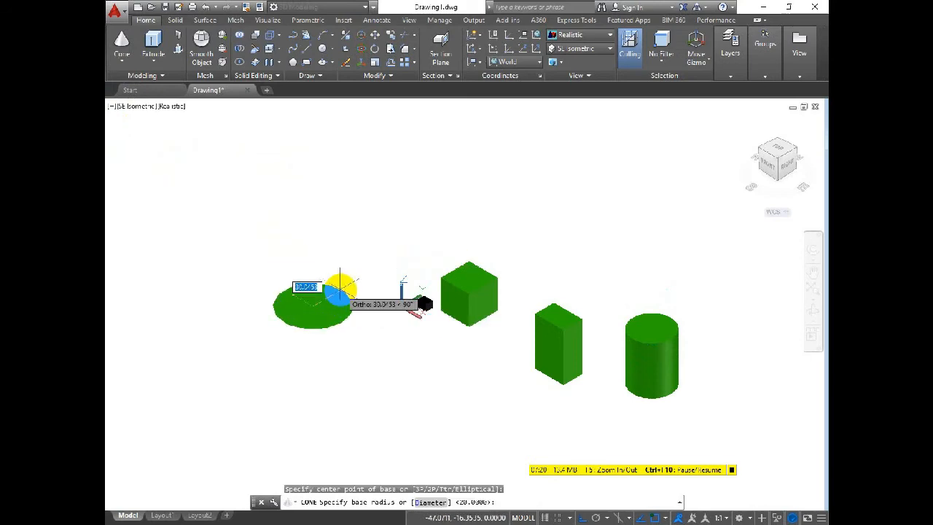
text(20)
key(Return)
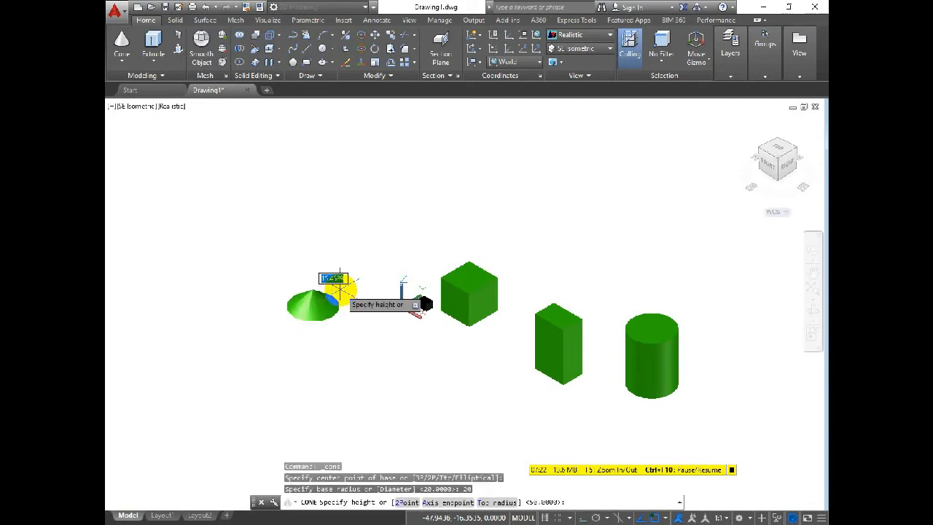
key(Return)
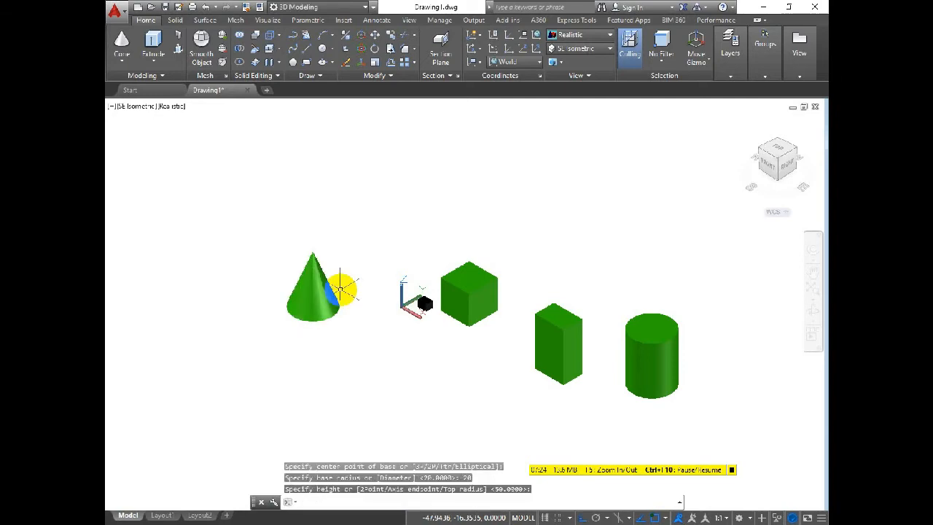
Draw a solid sphere with radius 20 in the open area behind the green cube.
click(113, 64)
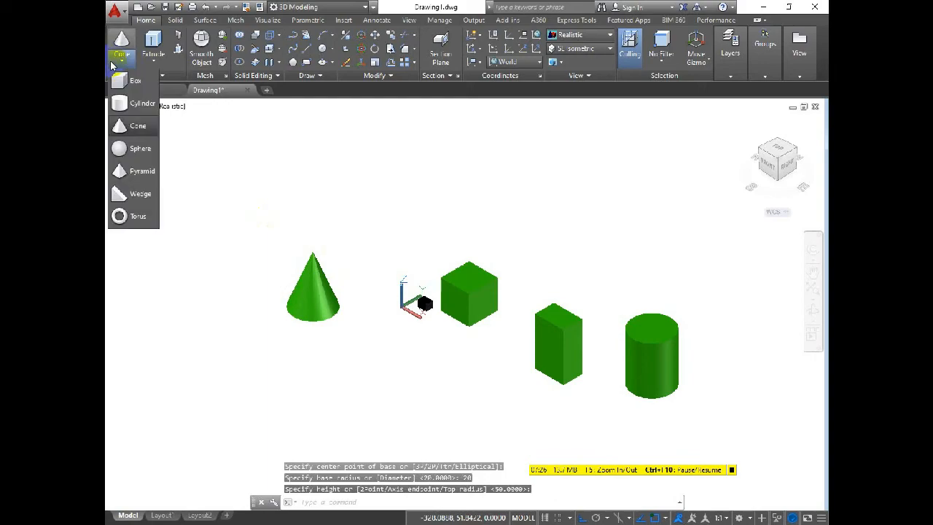
click(131, 148)
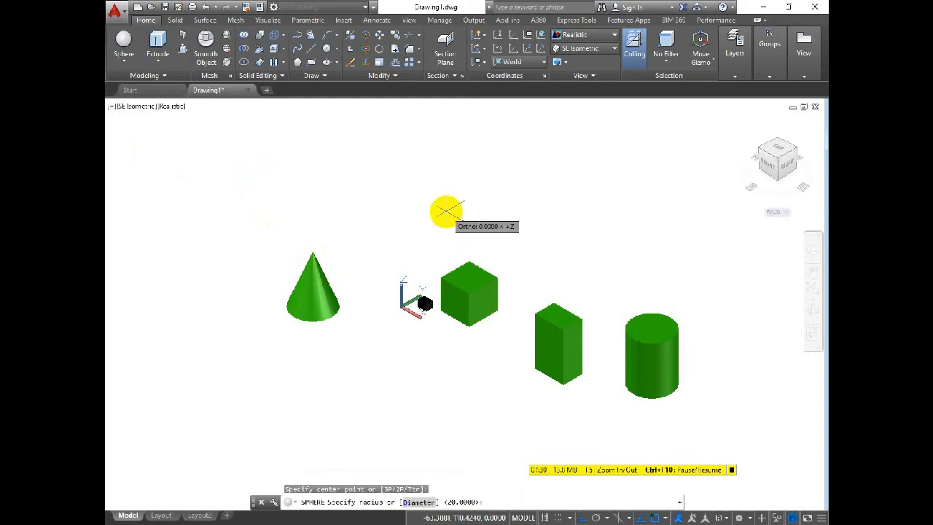
click(453, 197)
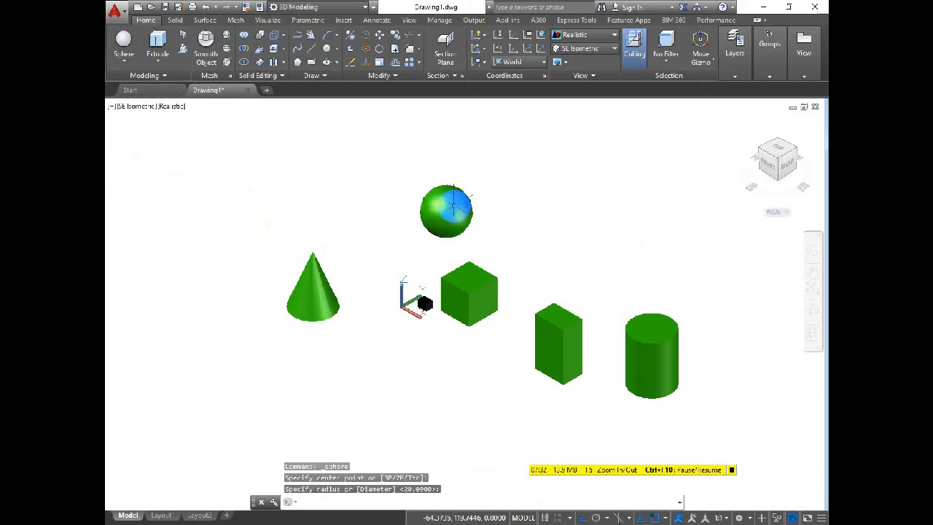
Draw a four-sided pyramid with base radius 20 and height 50 in the open area behind the tall green box.
click(135, 62)
click(125, 172)
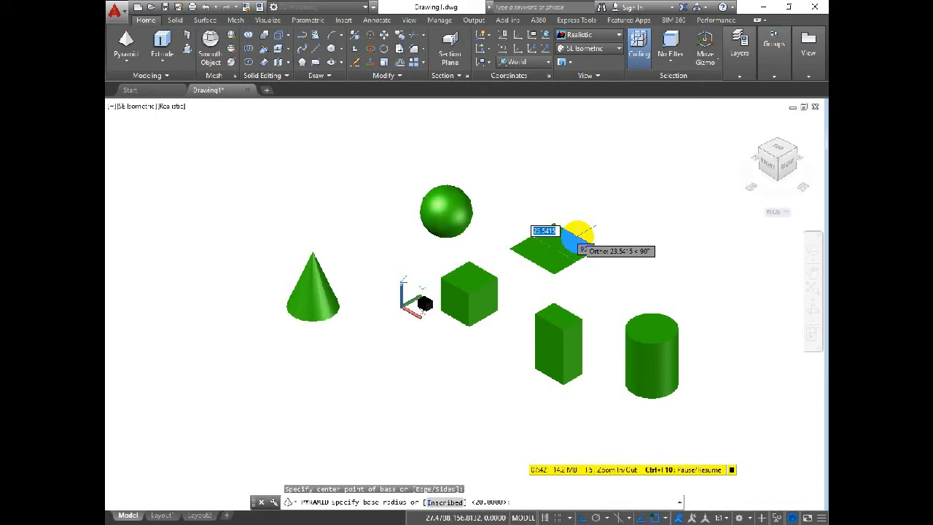
click(578, 234)
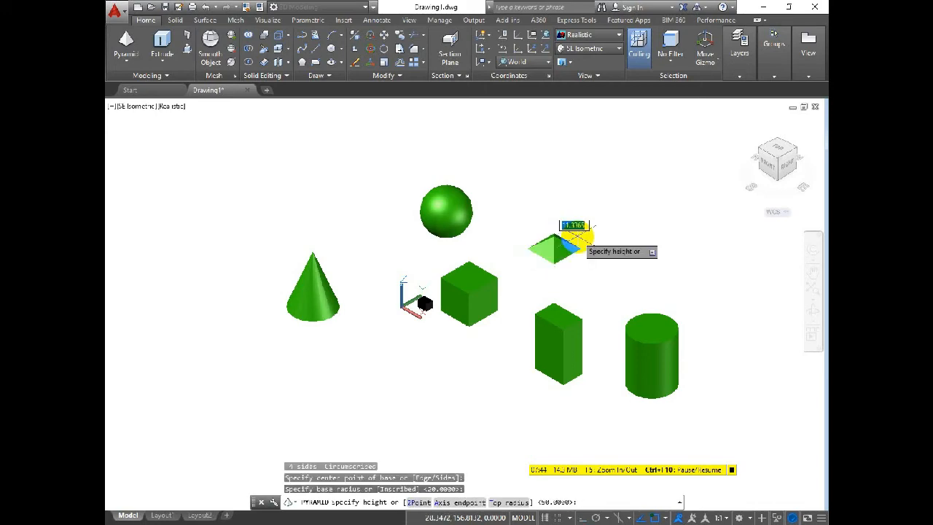
click(573, 191)
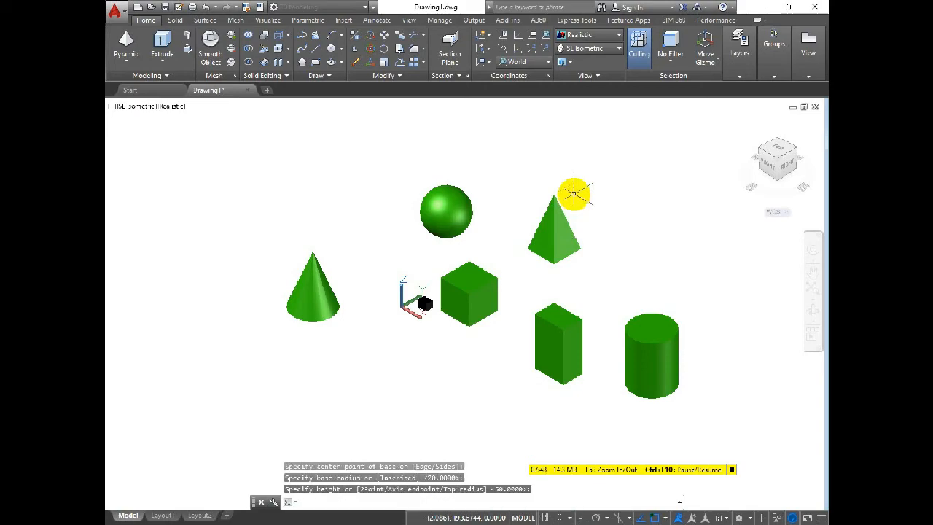
Draw a solid wedge about 23 units high in the open area behind the cone.
click(129, 63)
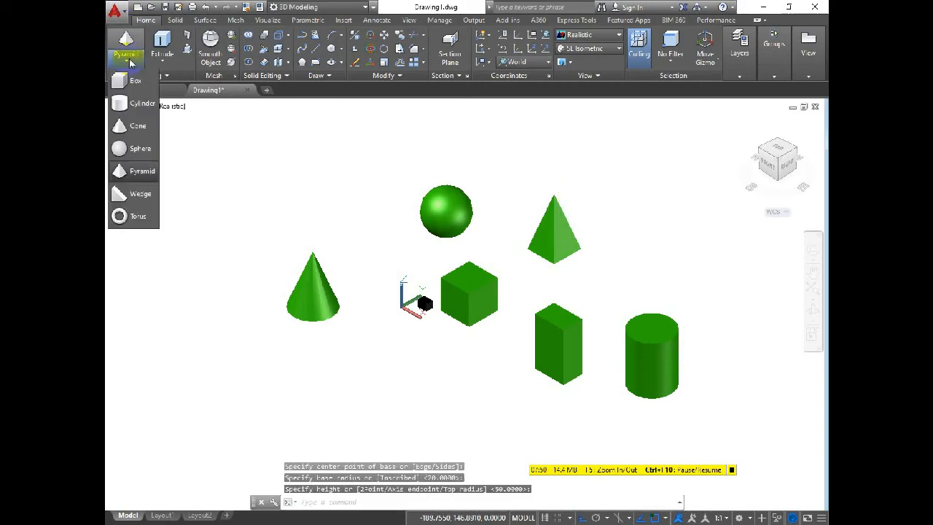
click(138, 196)
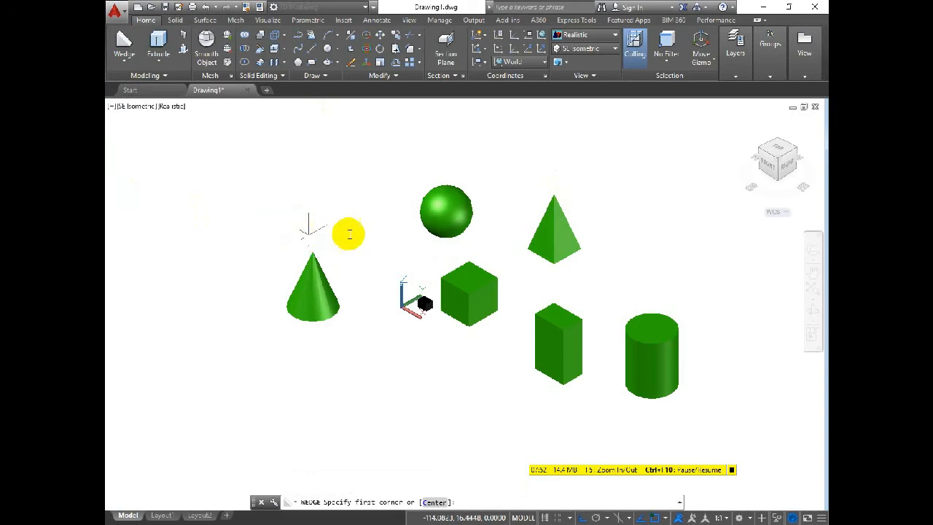
click(310, 233)
click(363, 226)
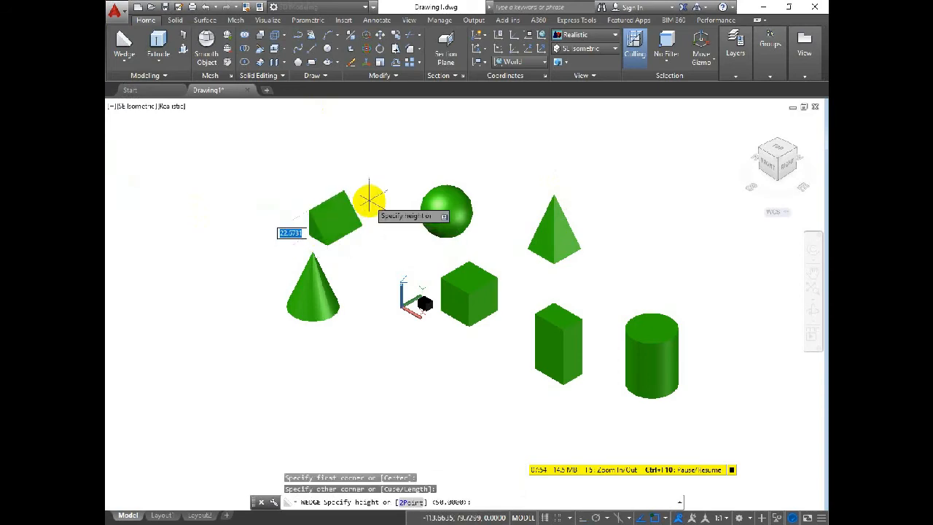
click(366, 198)
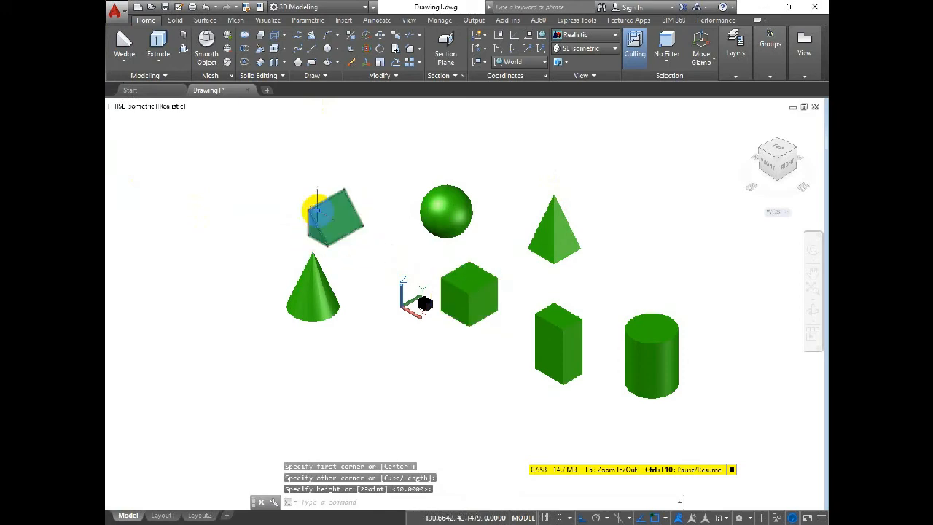
Draw a solid torus with a tube radius of about 6 in the open area beside the wedge, away from the sphere.
click(124, 60)
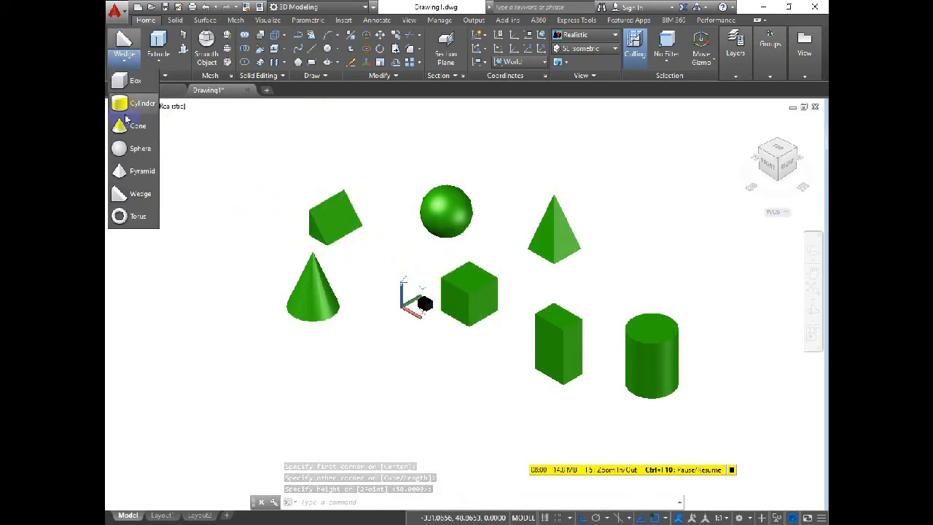
click(131, 215)
click(157, 216)
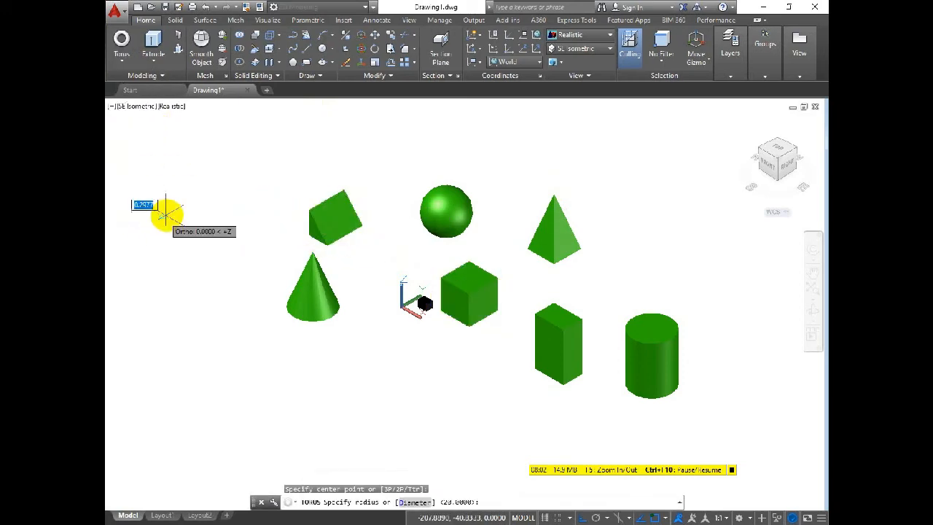
click(206, 195)
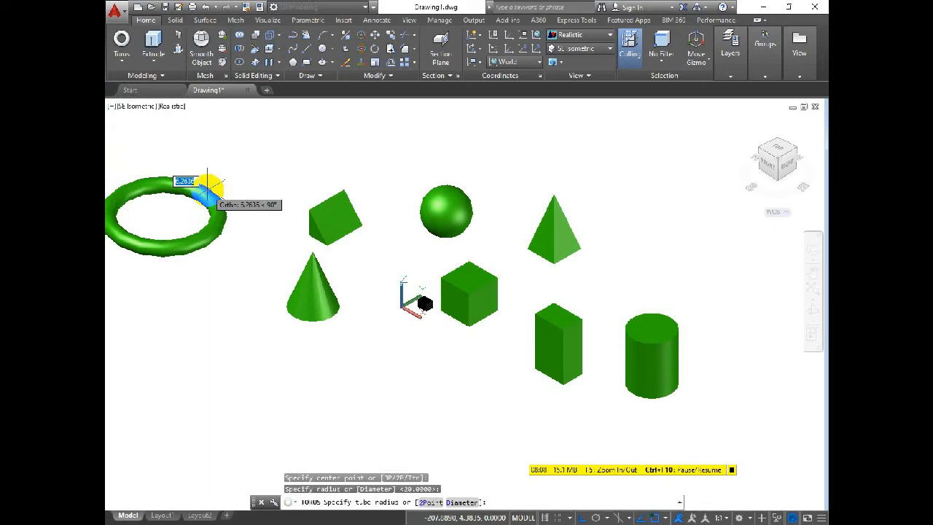
click(207, 188)
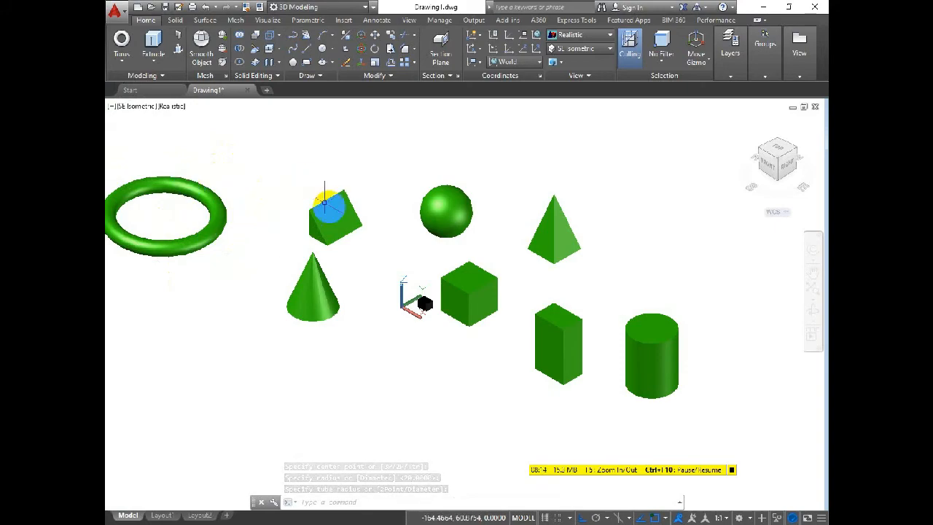
scroll(559, 302, down, 2)
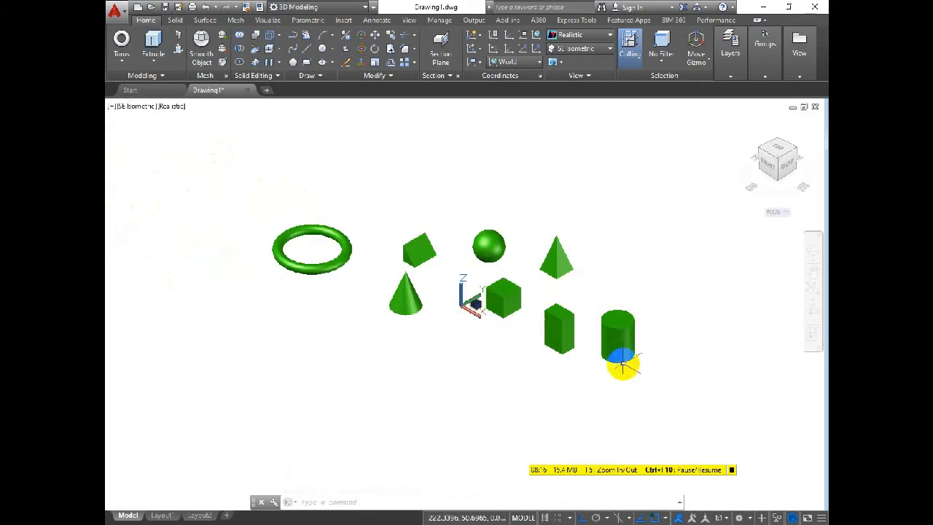
click(121, 69)
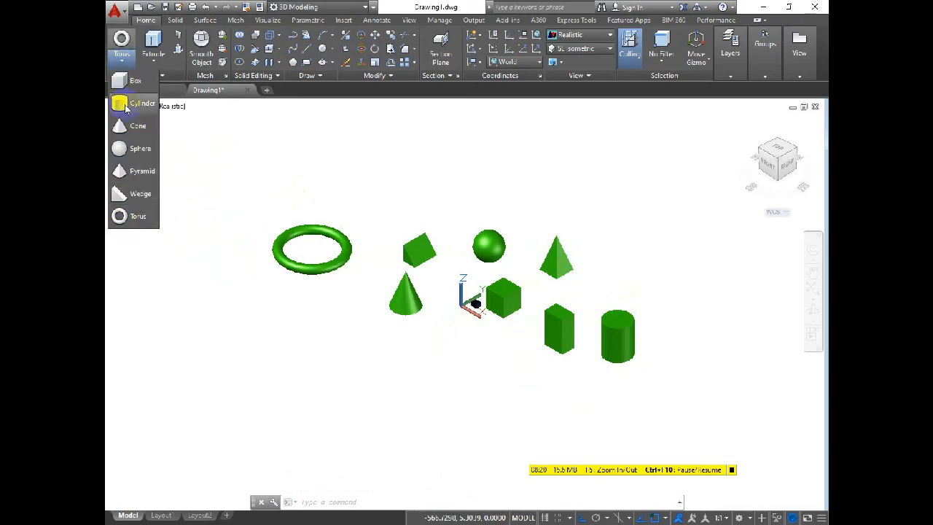
click(360, 317)
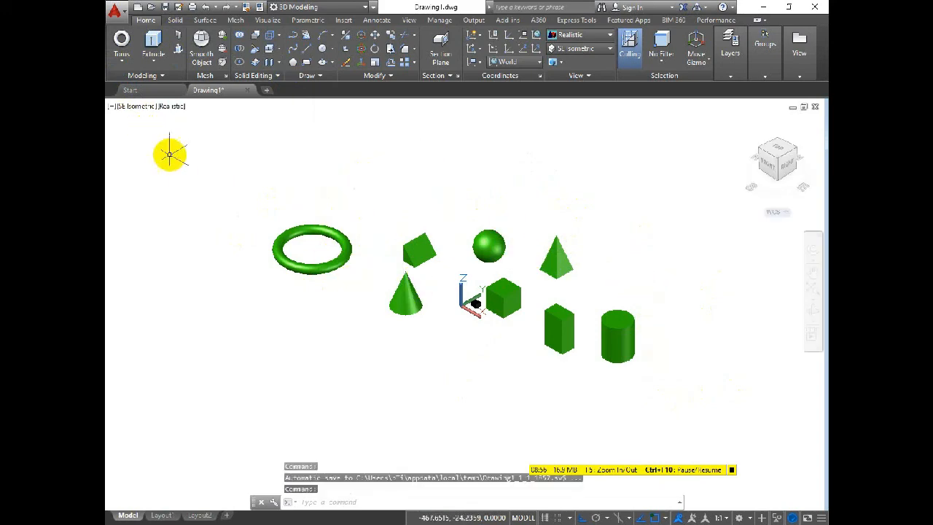
click(145, 65)
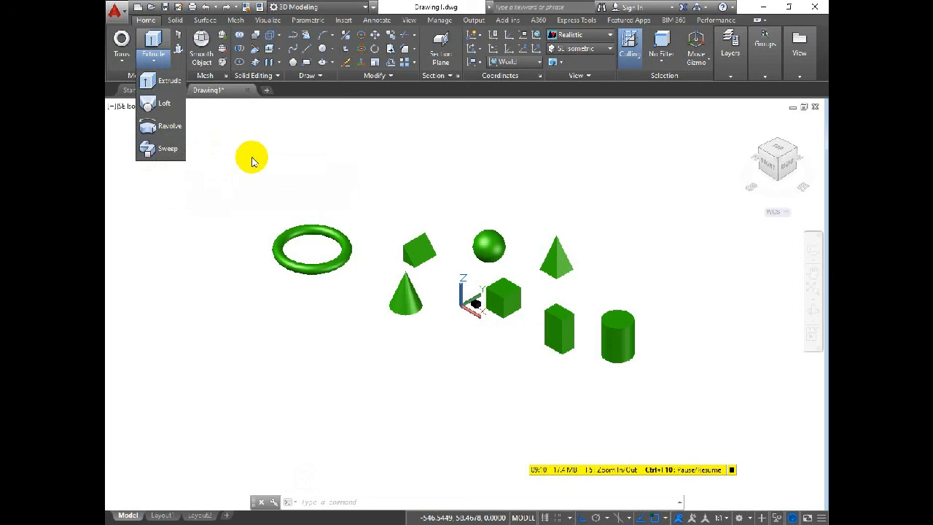
click(252, 160)
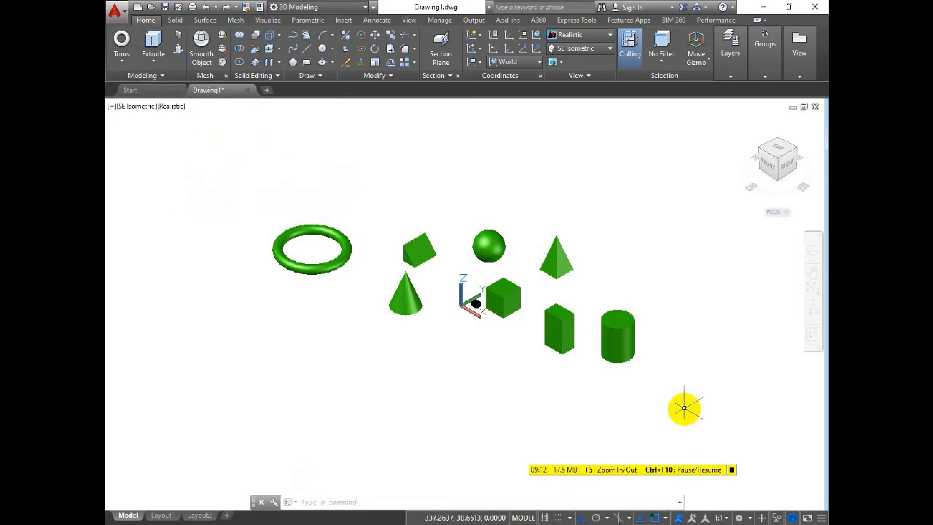